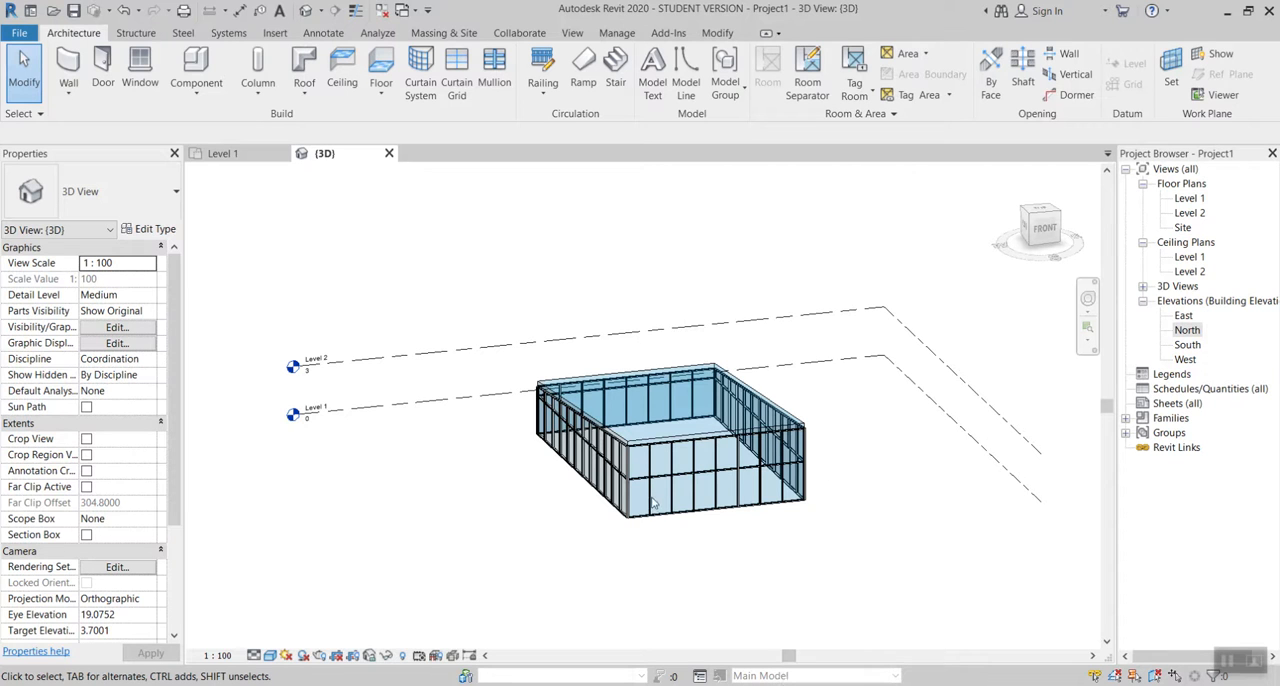
Step: Examine the glass building from several sides in 3D and in its East and North elevations, returning to the 3D view
middle_click_drag(969, 529, 773, 565, "shift")
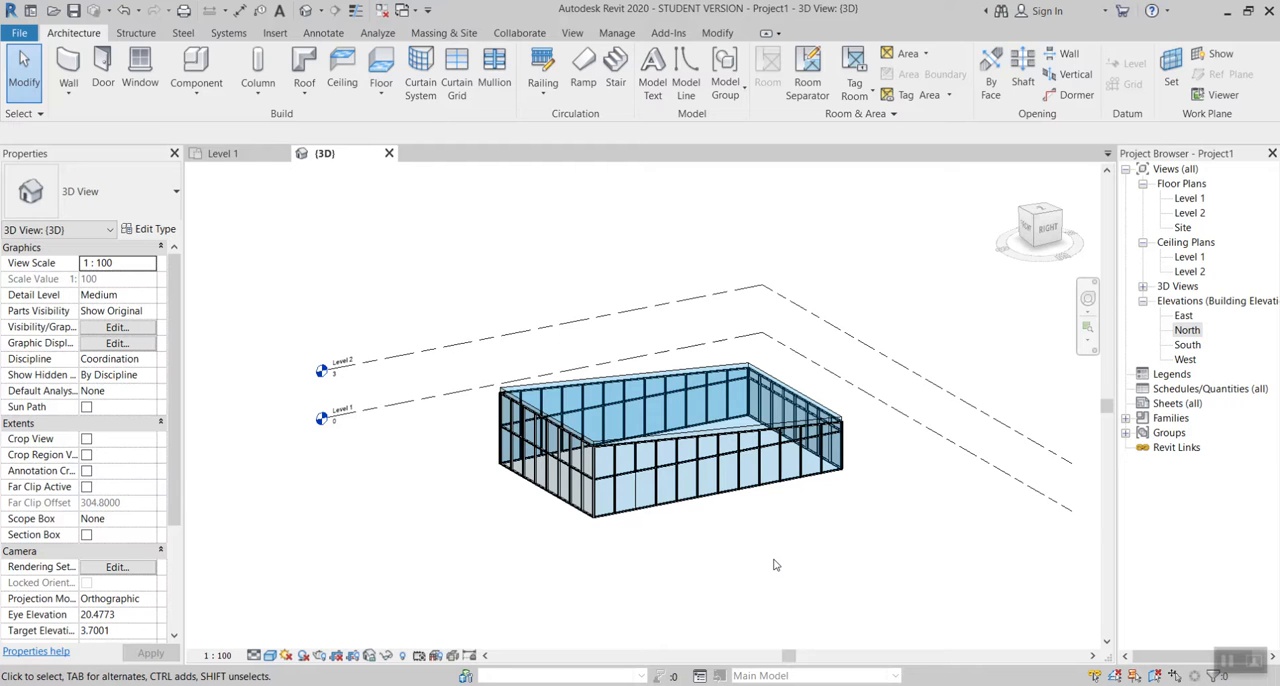
middle_click_drag(690, 553, 1027, 531, "shift")
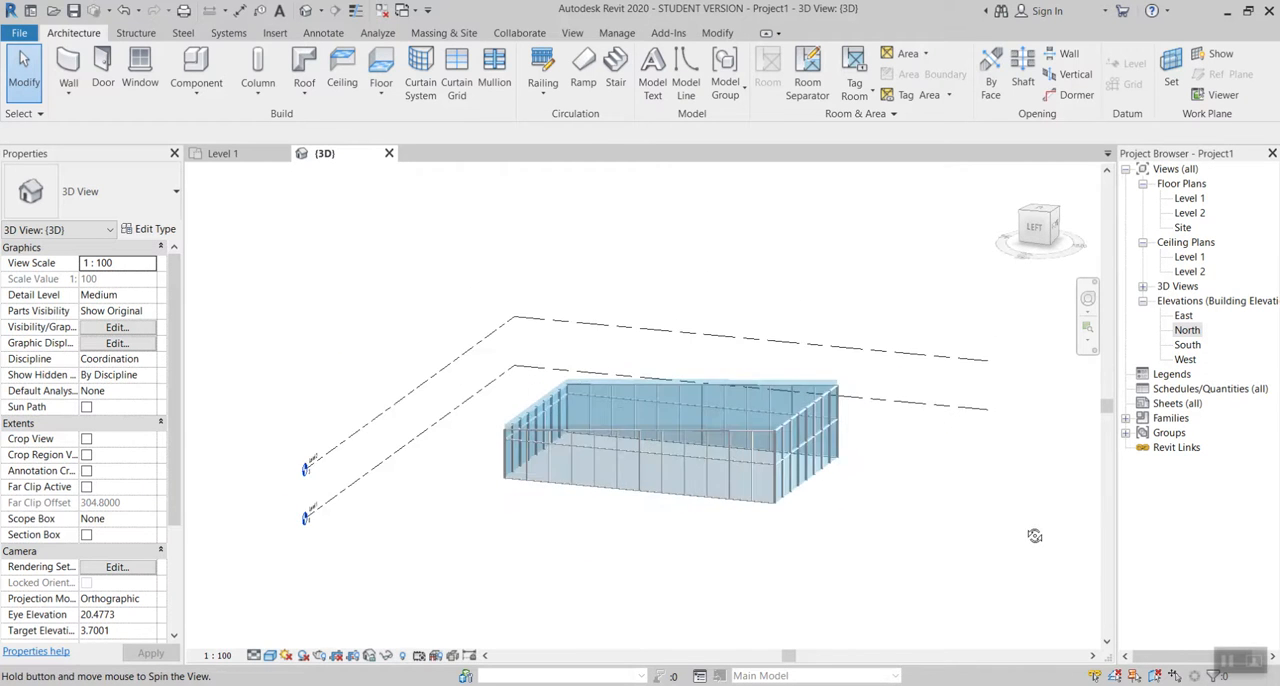
middle_click_drag(905, 507, 897, 544, "shift")
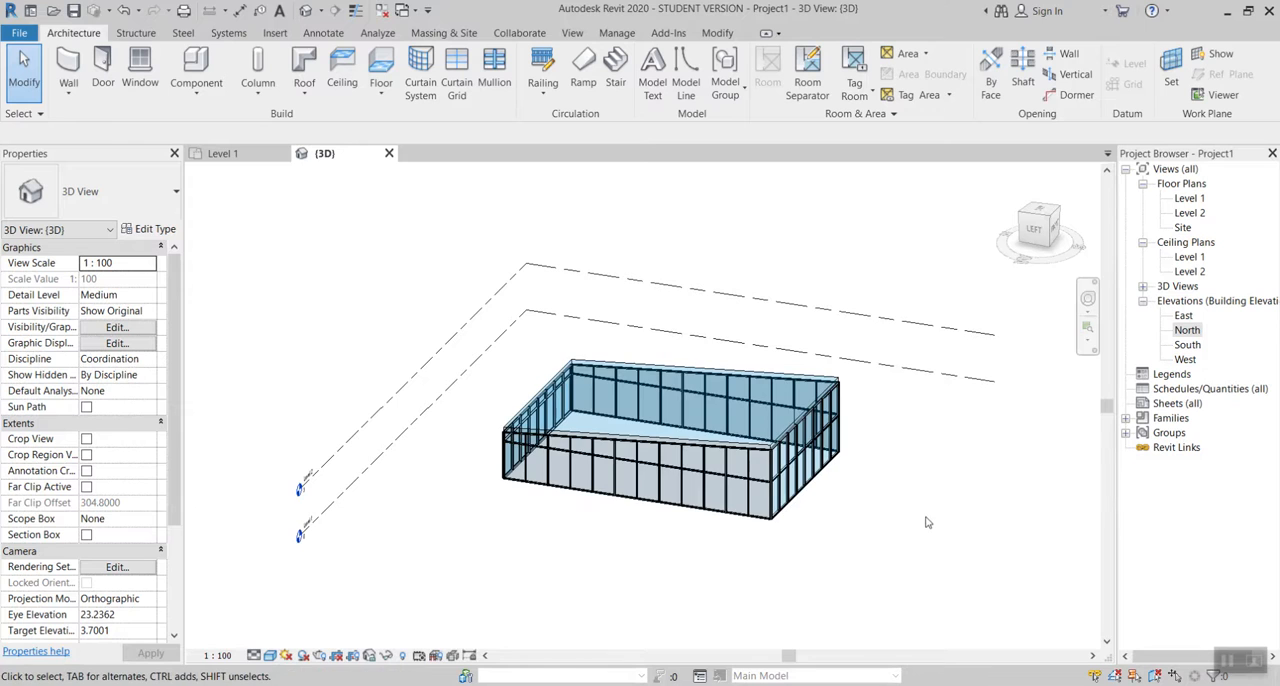
double_click(1188, 316)
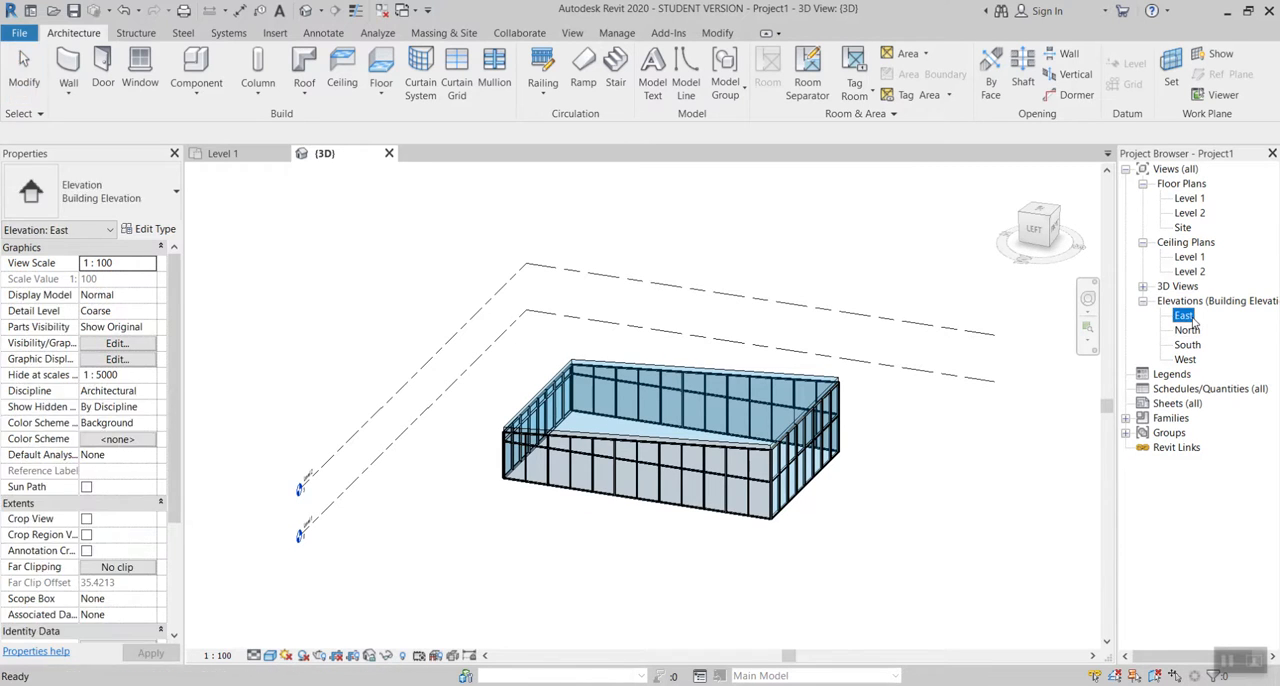
double_click(1190, 330)
left_click(1193, 344)
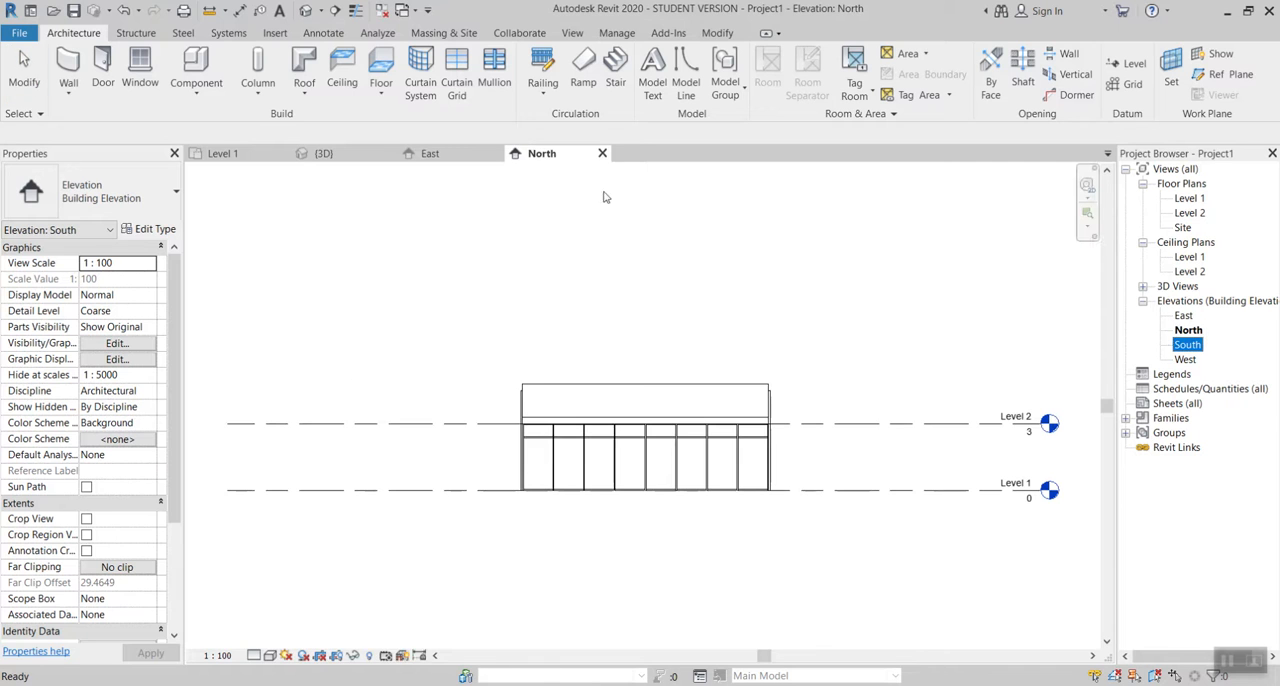
left_click(602, 153)
left_click(497, 153)
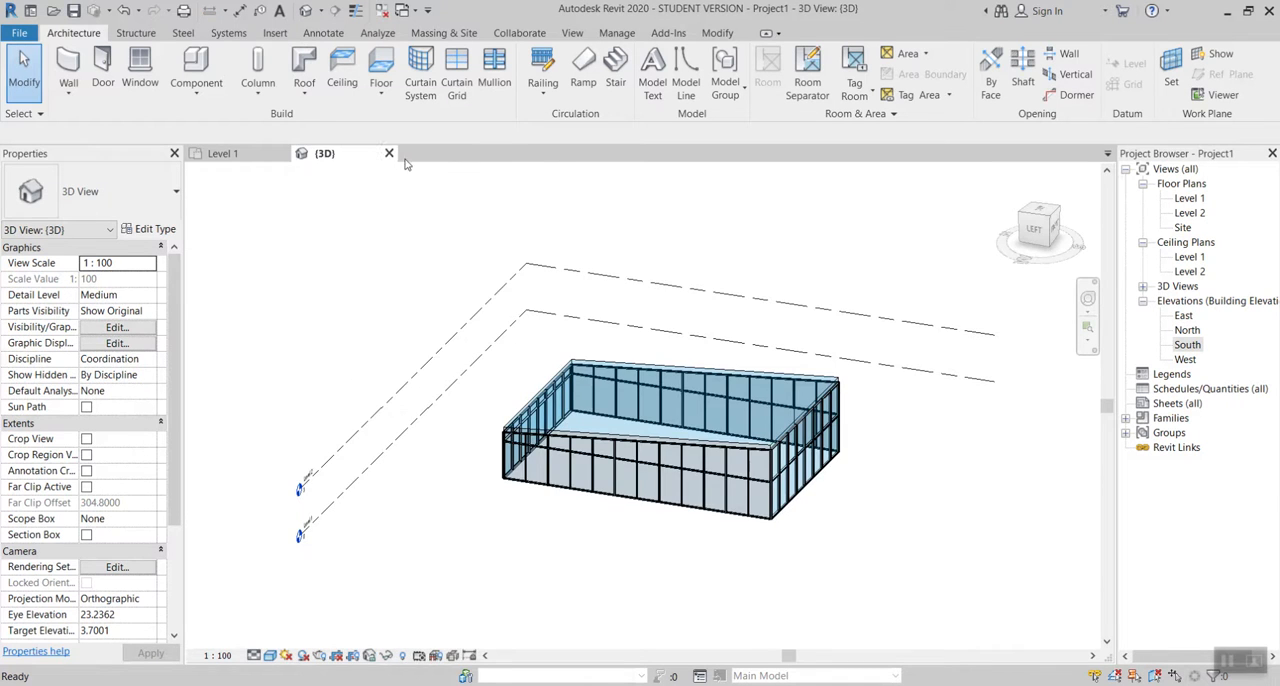
left_click(389, 153)
mouse_move(472, 322)
middle_mouse_down()
mouse_move(586, 309)
mouse_move(620, 236)
middle_mouse_up()
left_click(307, 13)
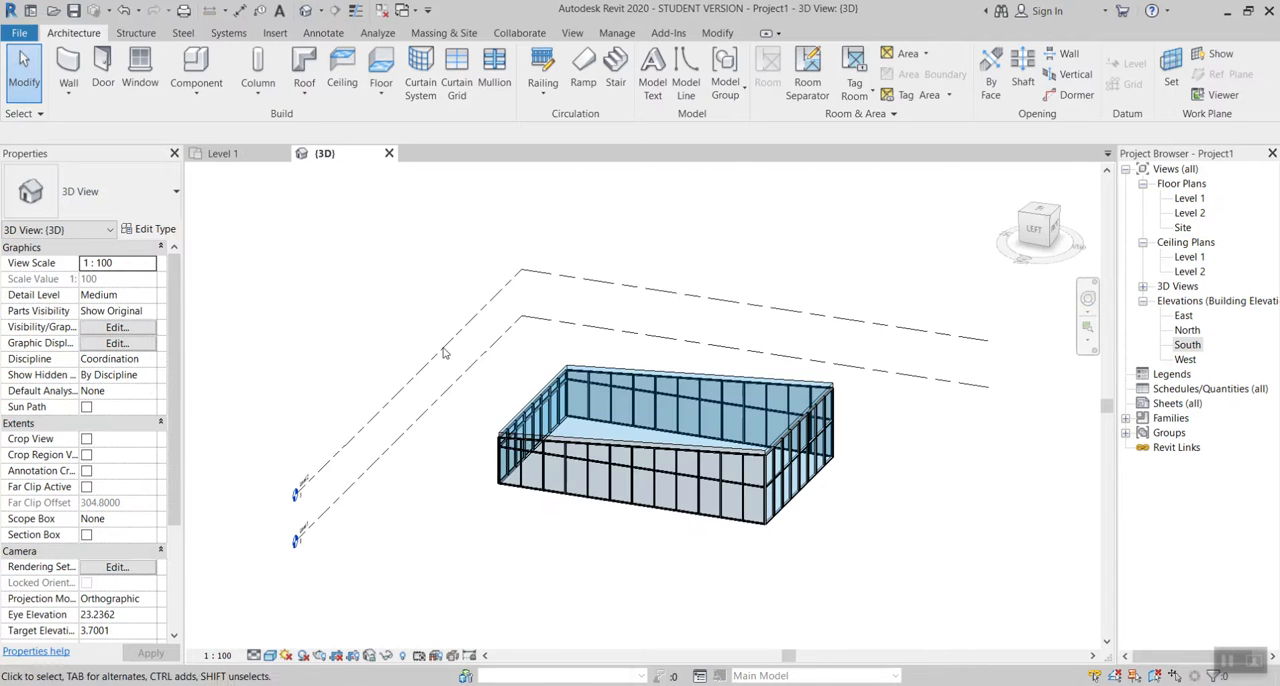
Step: Change the visual style of the 3D view to Hidden Line for work on the long left-side storefront wall
middle_click_drag(800, 446, 765, 488, "shift")
middle_click_drag(765, 488, 778, 371)
scroll(778, 371, "up", 5)
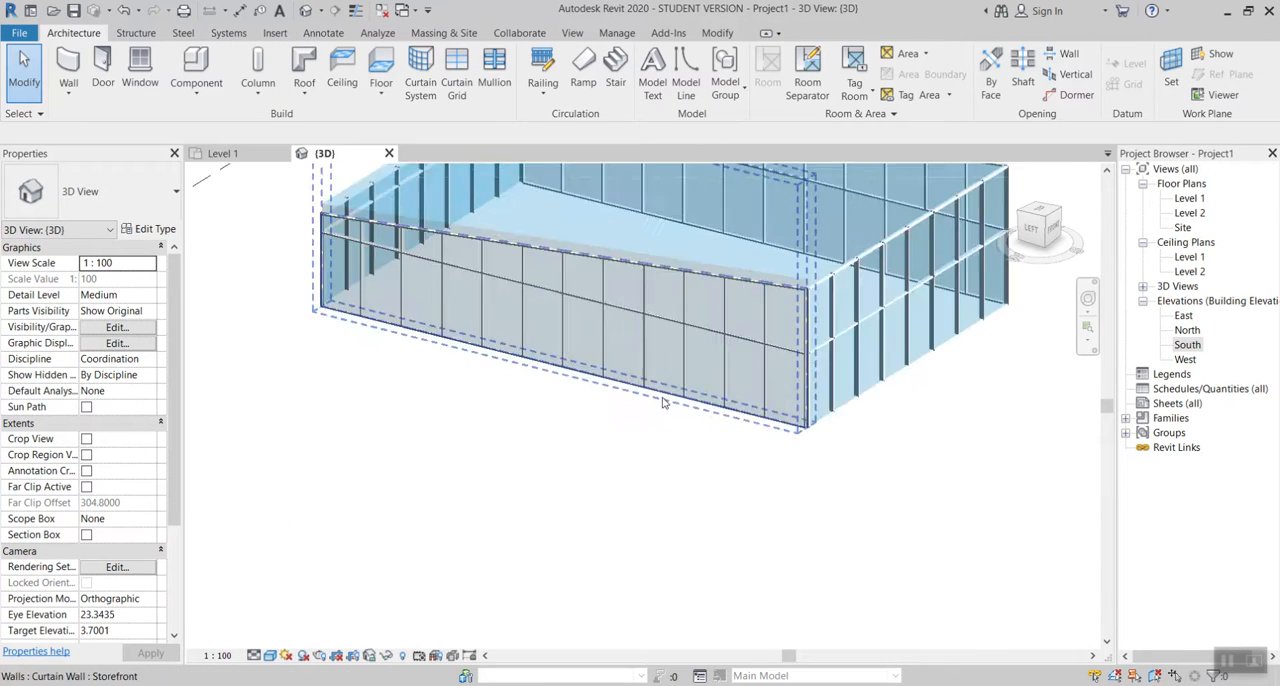
middle_click_drag(663, 400, 589, 449)
left_click(270, 655)
left_click(330, 574)
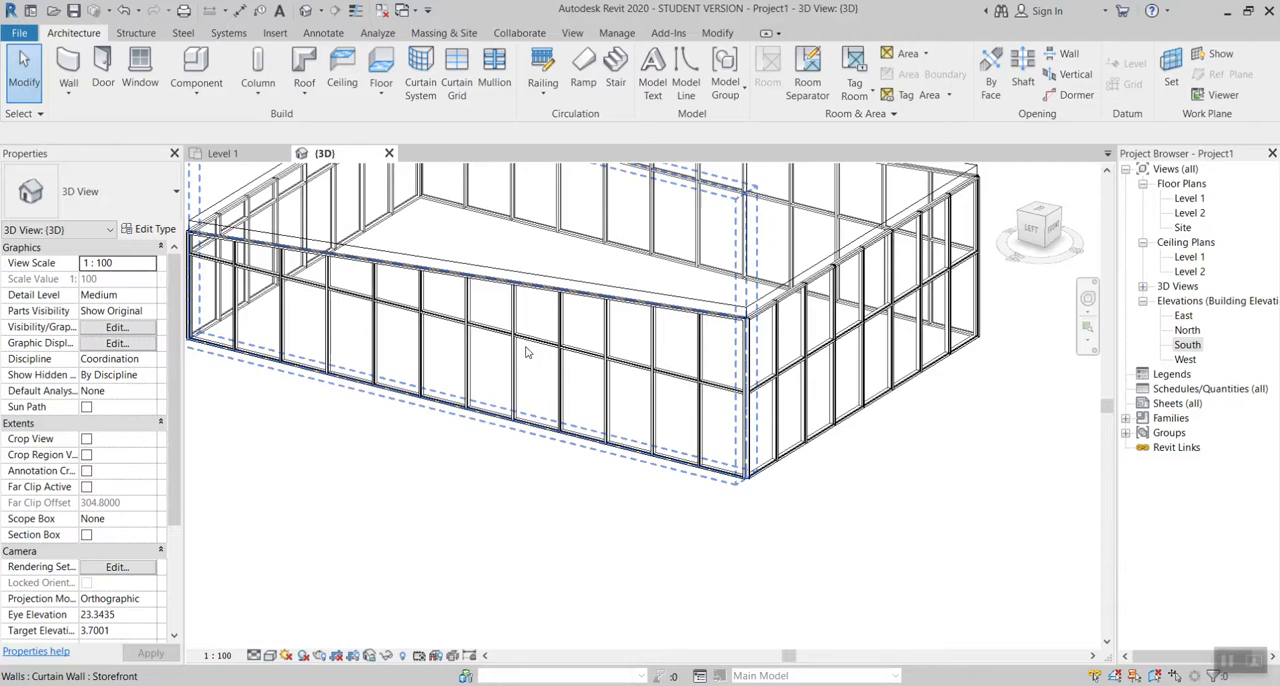
scroll(515, 365, "up", 3)
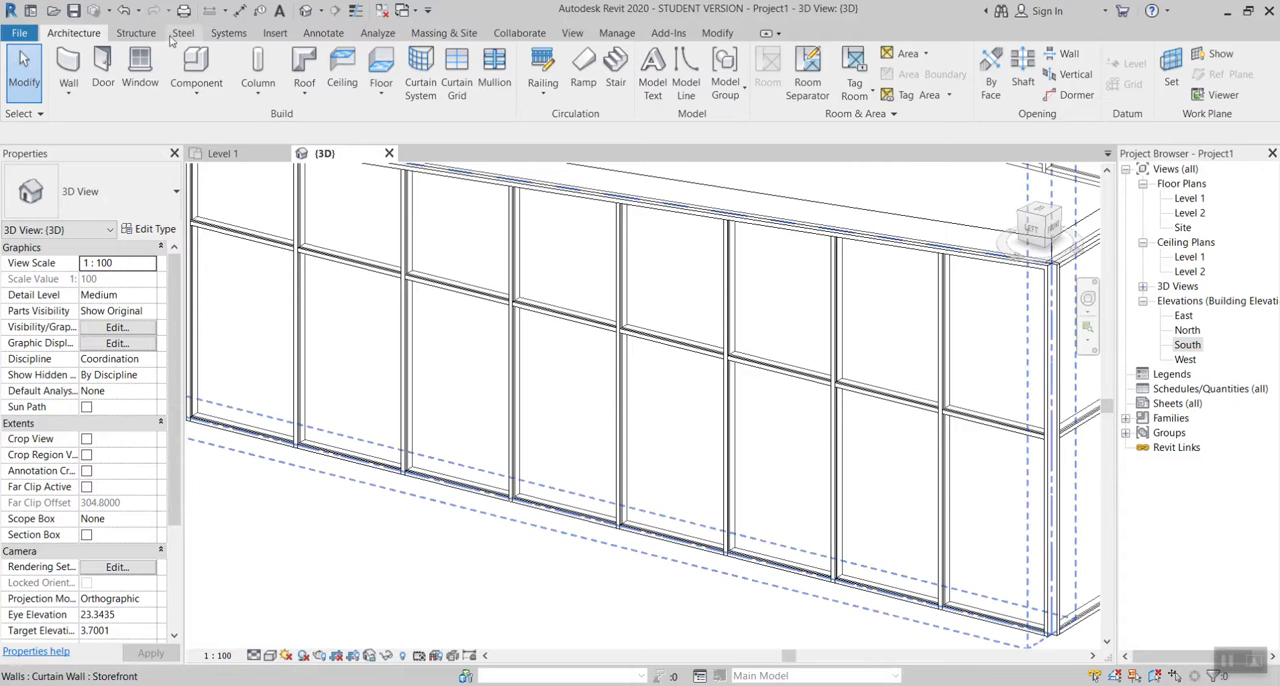
Step: Start door placement and browse for loadable families in the Doors folder of the Canada library
left_click(97, 65)
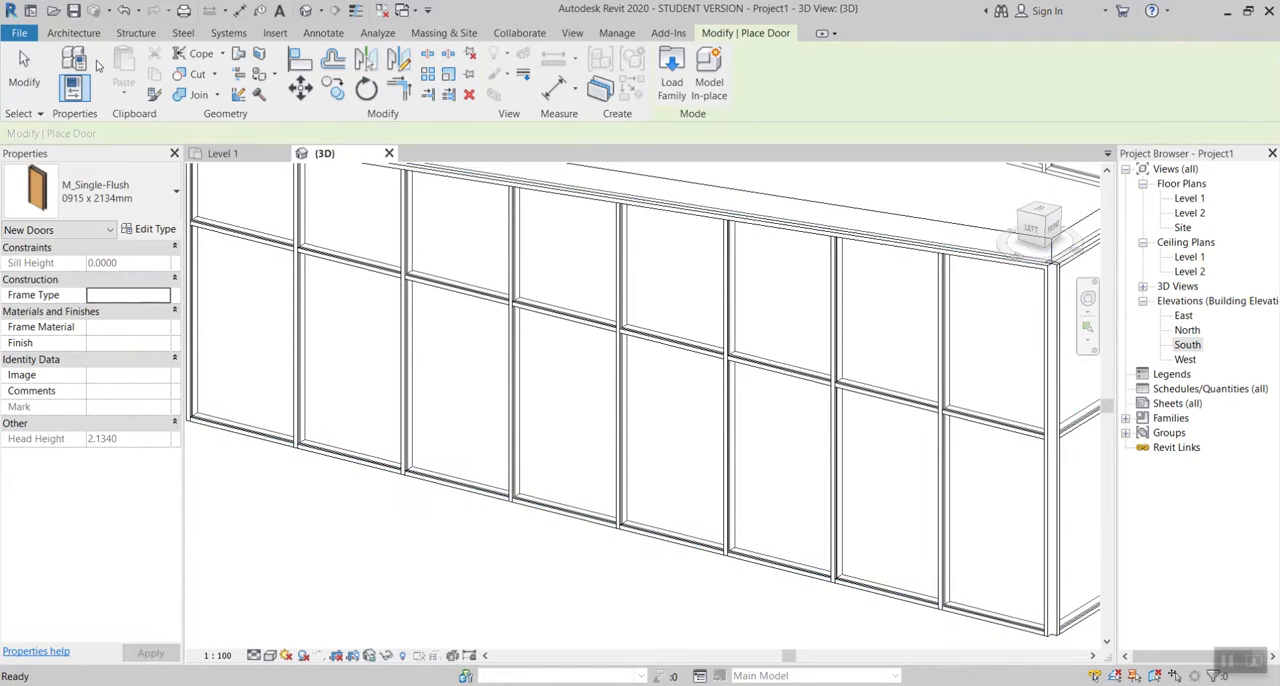
left_click(672, 72)
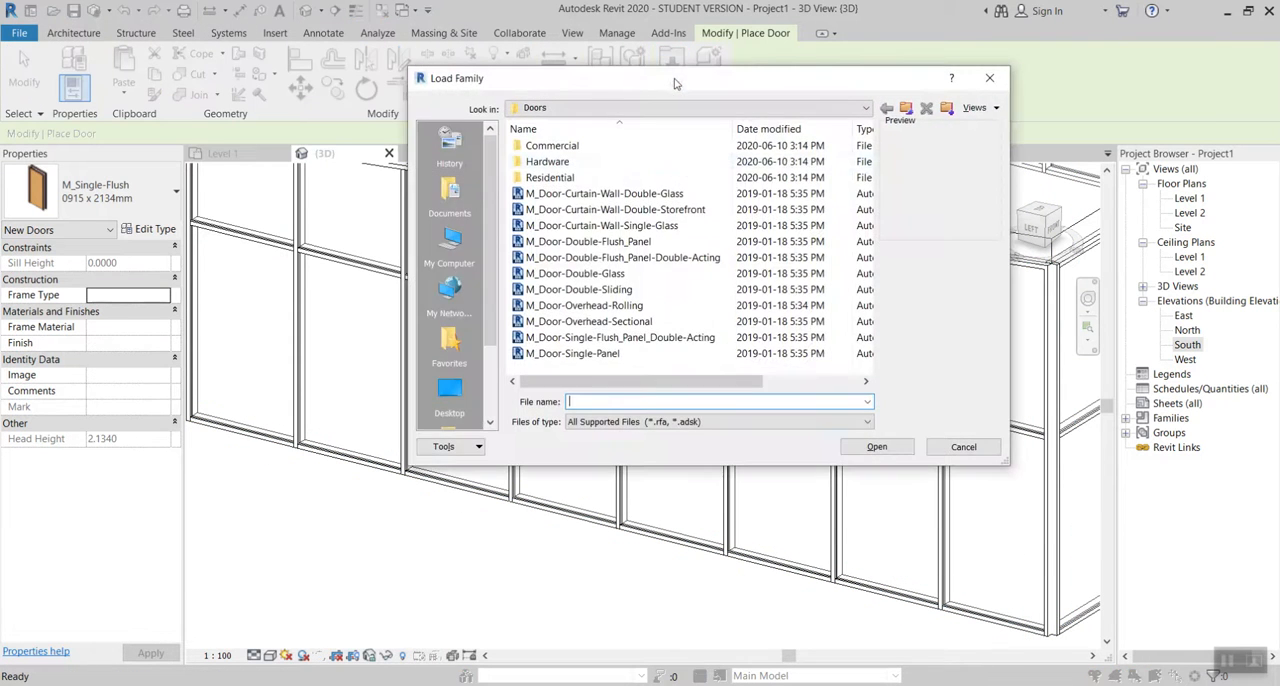
left_click(613, 108)
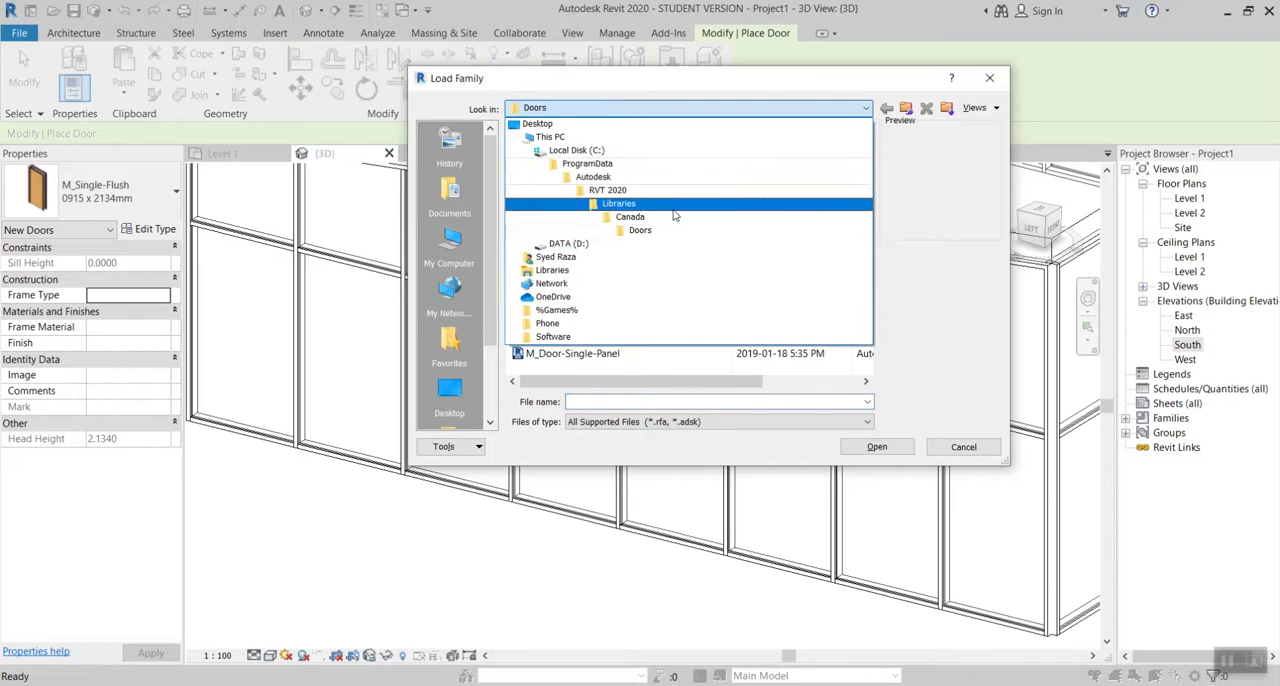
left_click(640, 216)
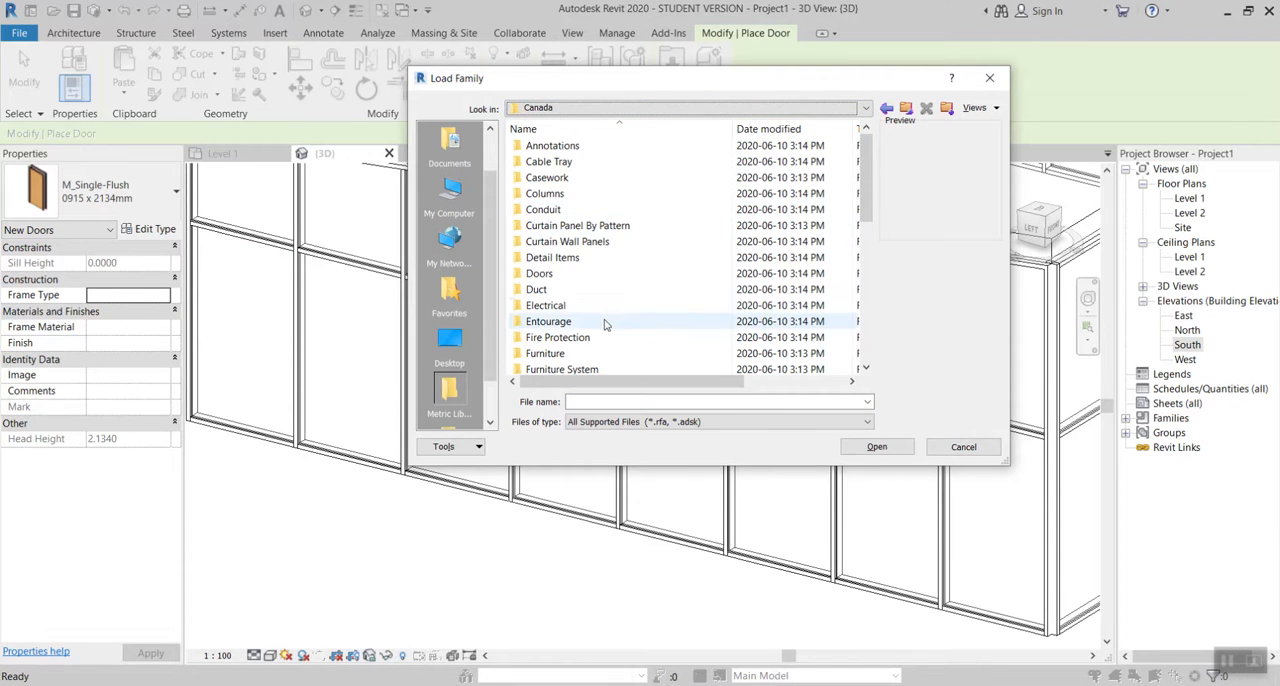
double_click(545, 273)
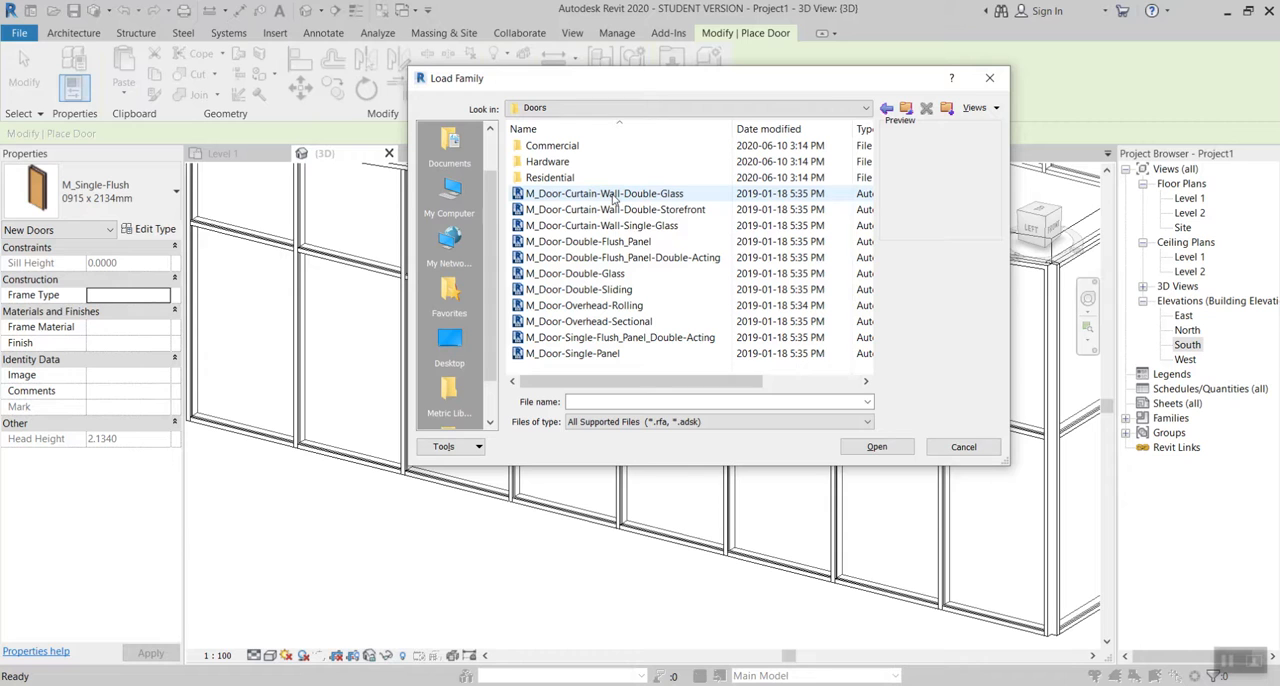
Step: Load the families M_Door-Curtain-Wall-Double-Glass, M_Door-Curtain-Wall-Double-Storefront and M_Door-Curtain-Wall-Single-Glass together into the project
left_click(613, 195)
left_click(616, 210)
left_click(652, 226)
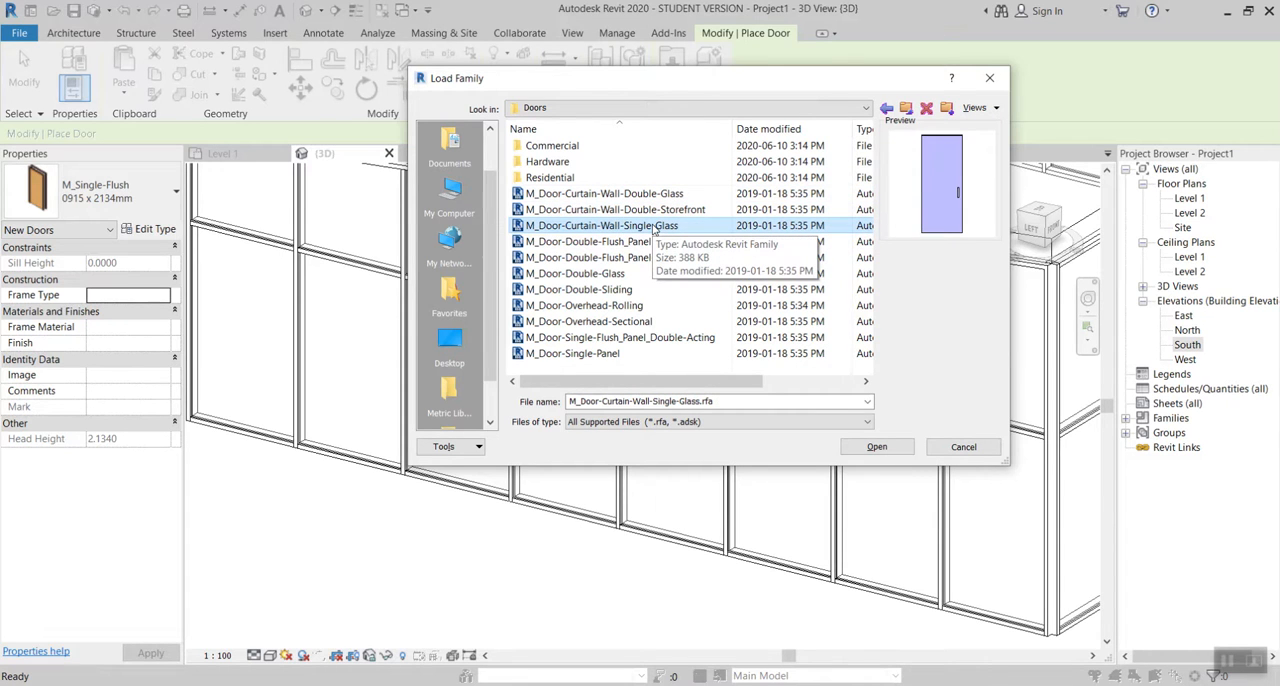
left_click(660, 195)
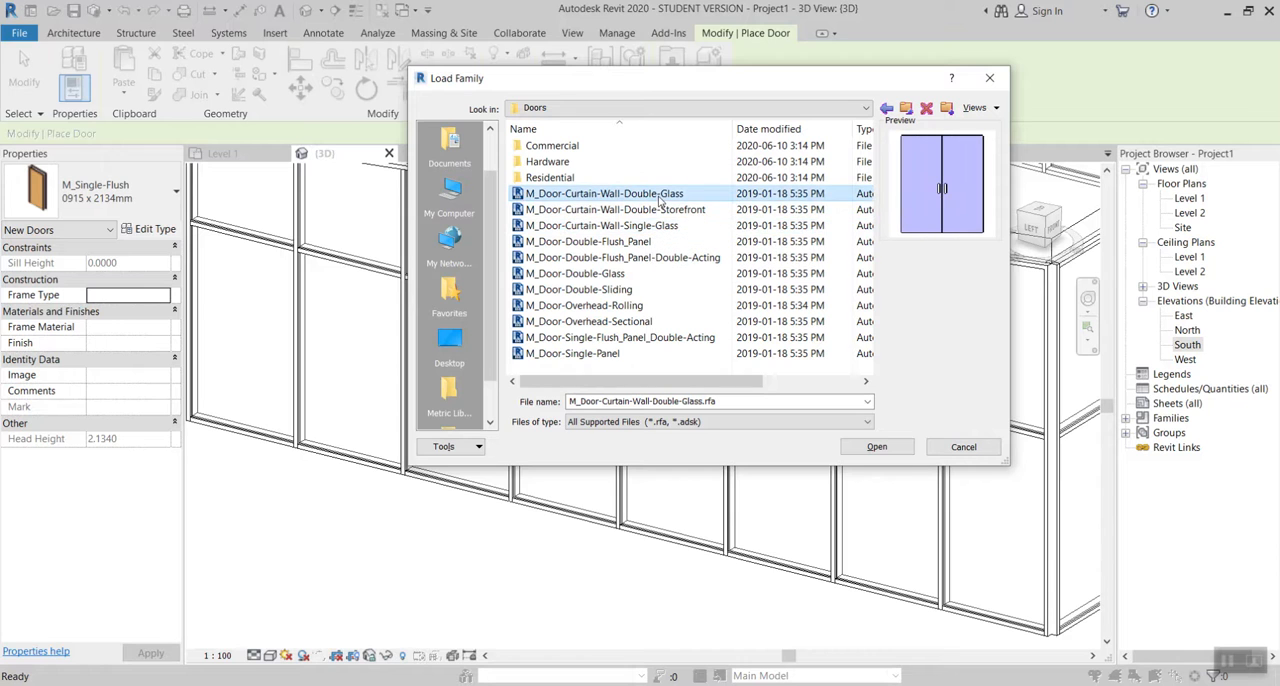
left_click(662, 210, "ctrl")
left_click(652, 226, "ctrl")
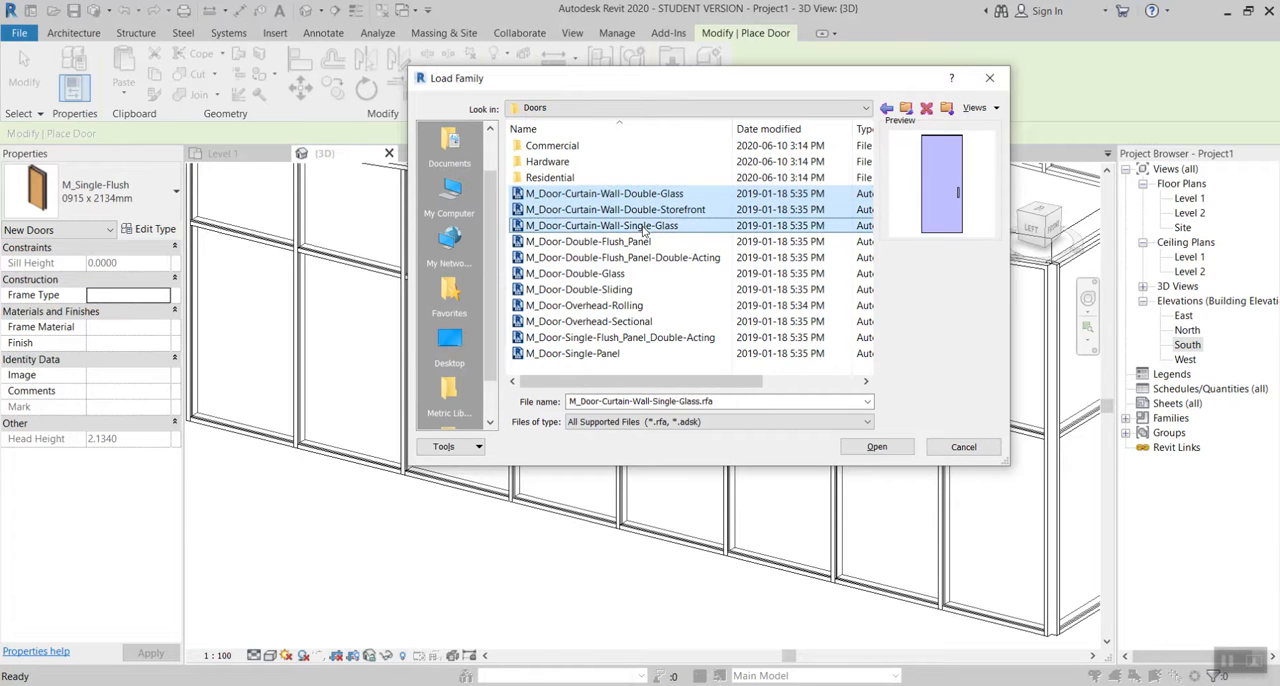
left_click(876, 447)
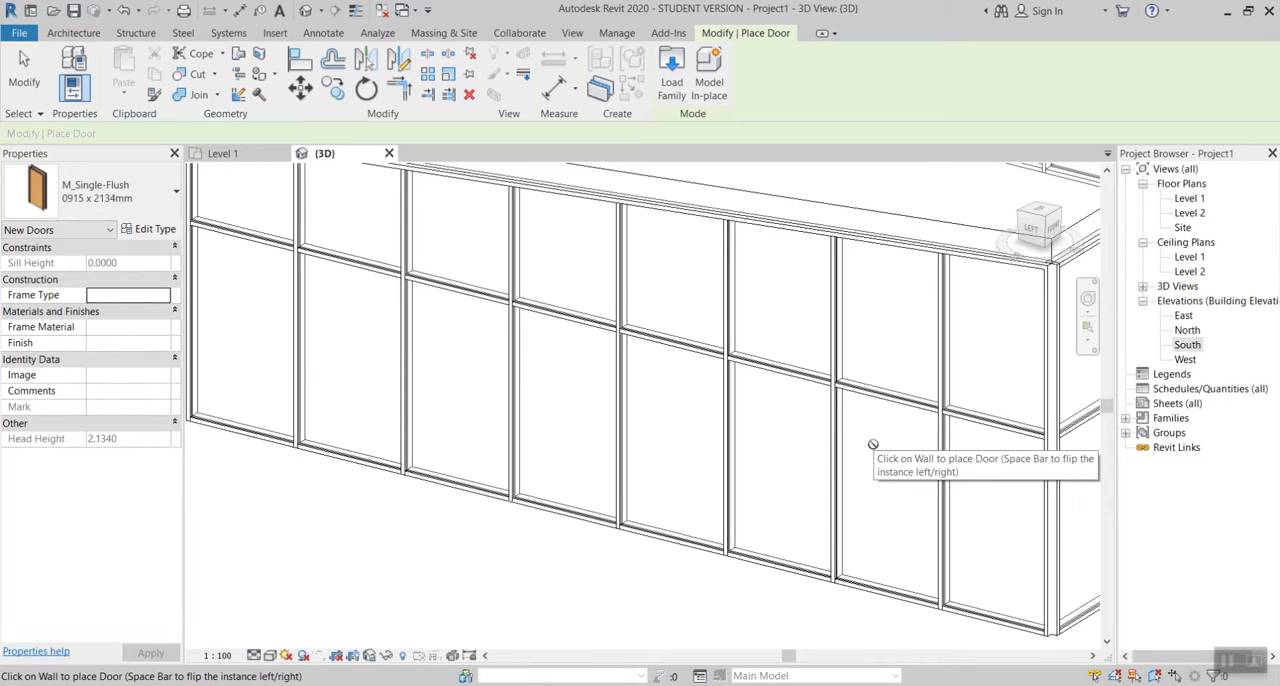
Step: Check the door type selection and leave door placement without placing a door
left_click(75, 36)
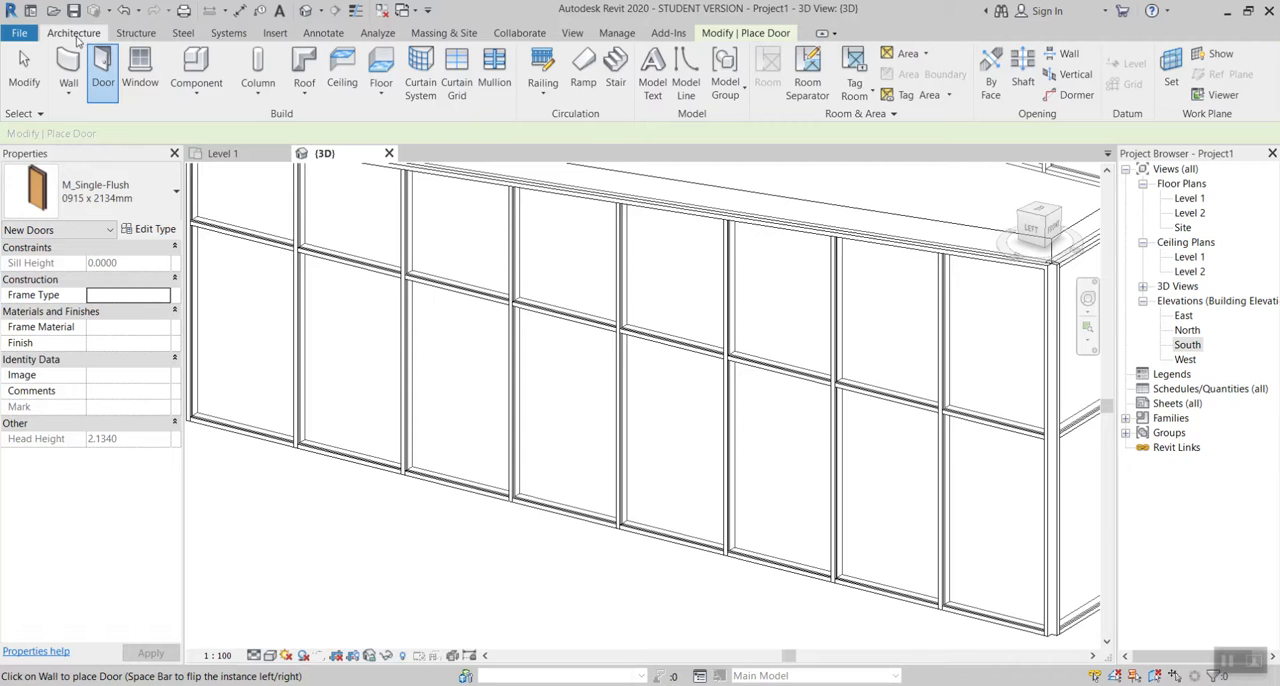
left_click(104, 187)
key("Escape")
key("Escape")
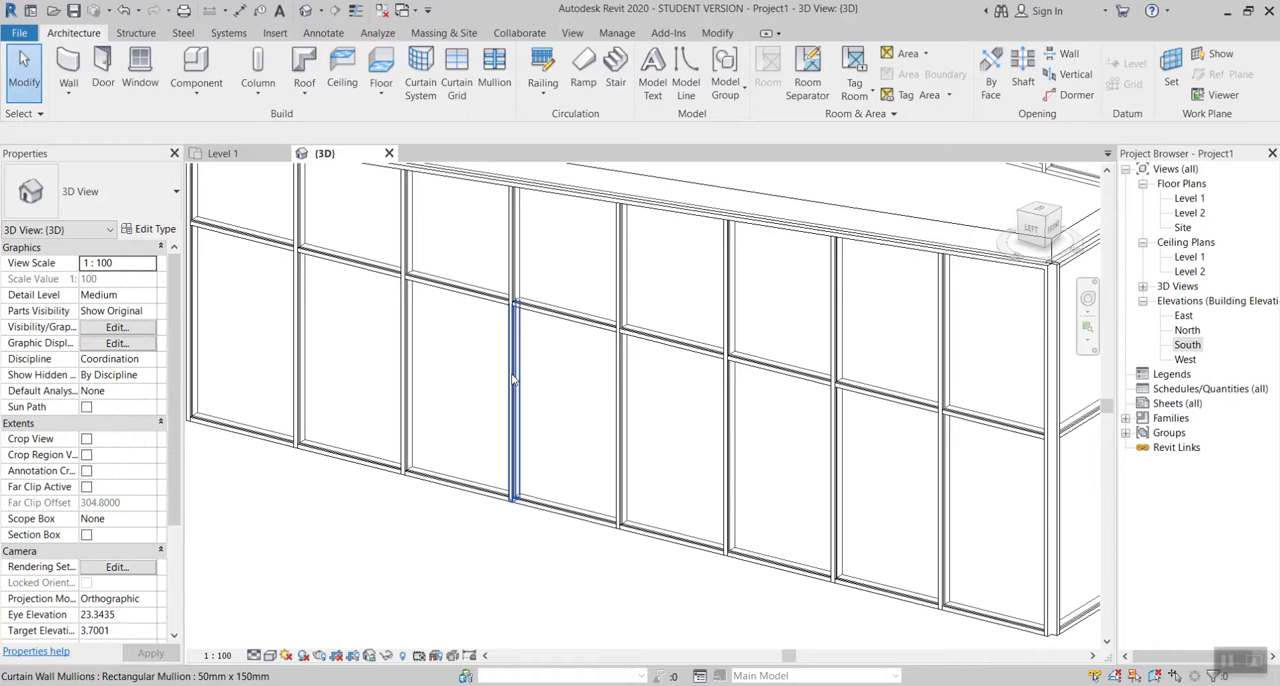
Step: Select a lower glazed panel near the middle of the storefront wall, unpin it and clear the selection
key("Tab")
key("Tab")
key("Tab")
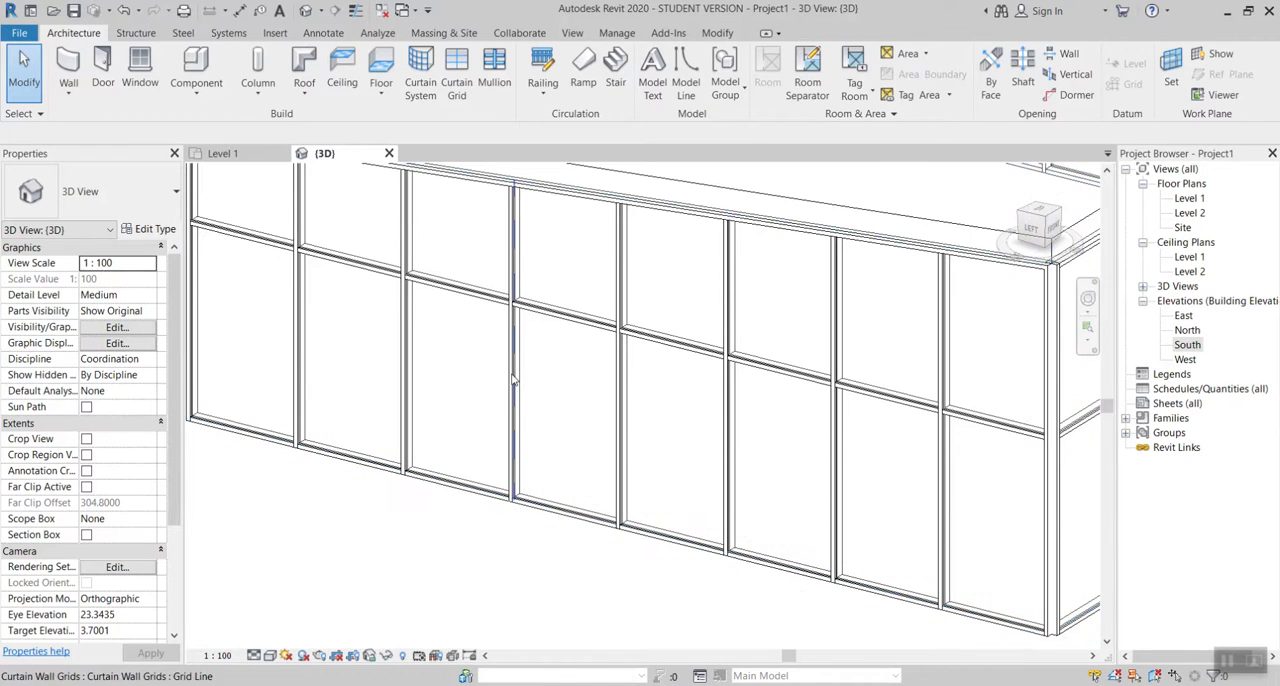
key("Tab")
left_click(513, 380)
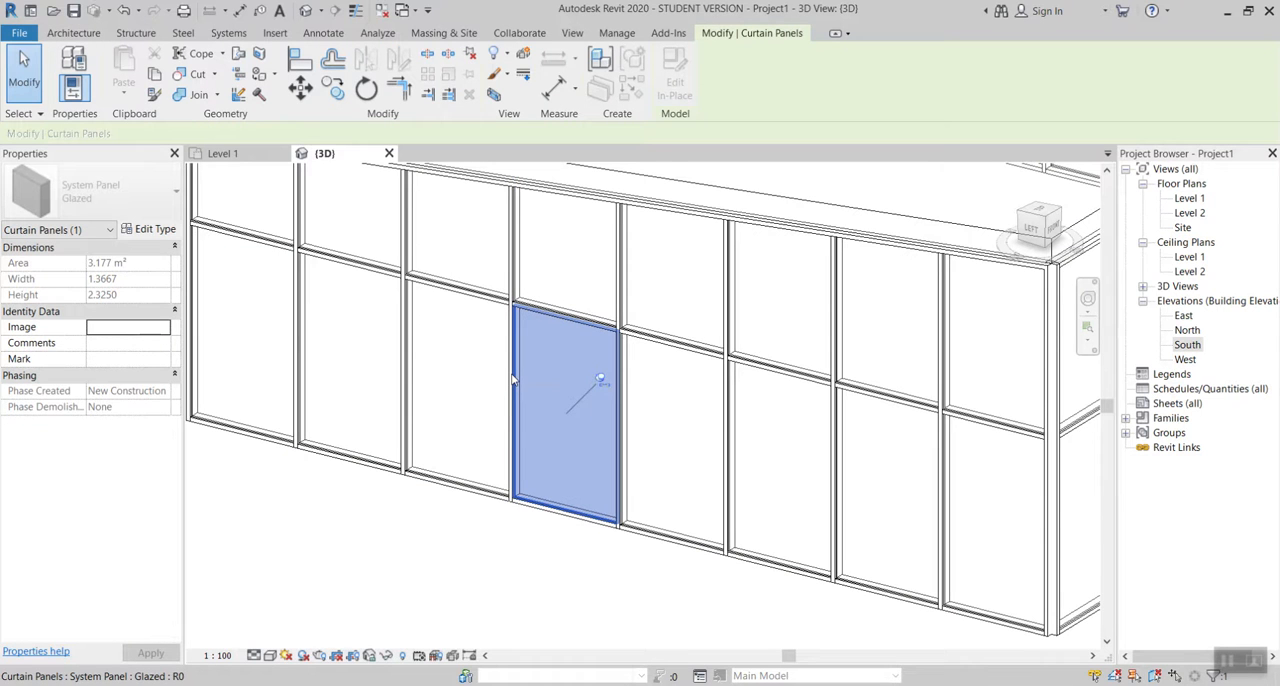
left_click(601, 383)
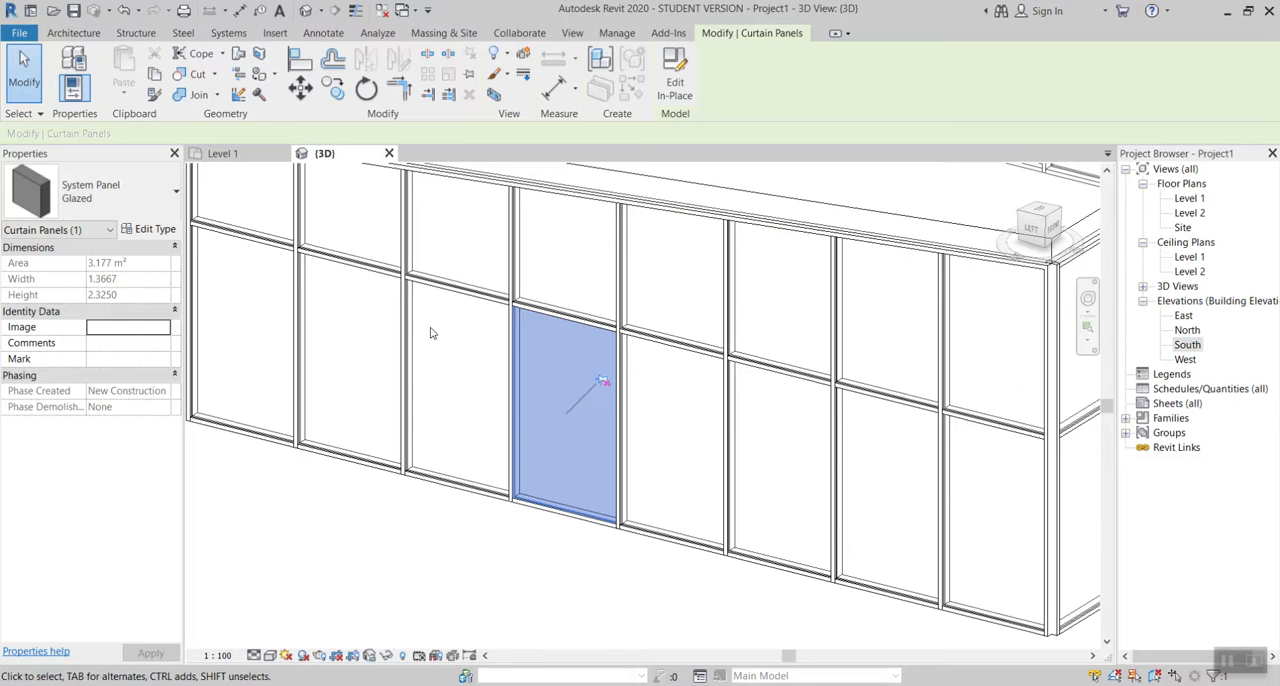
key("Escape")
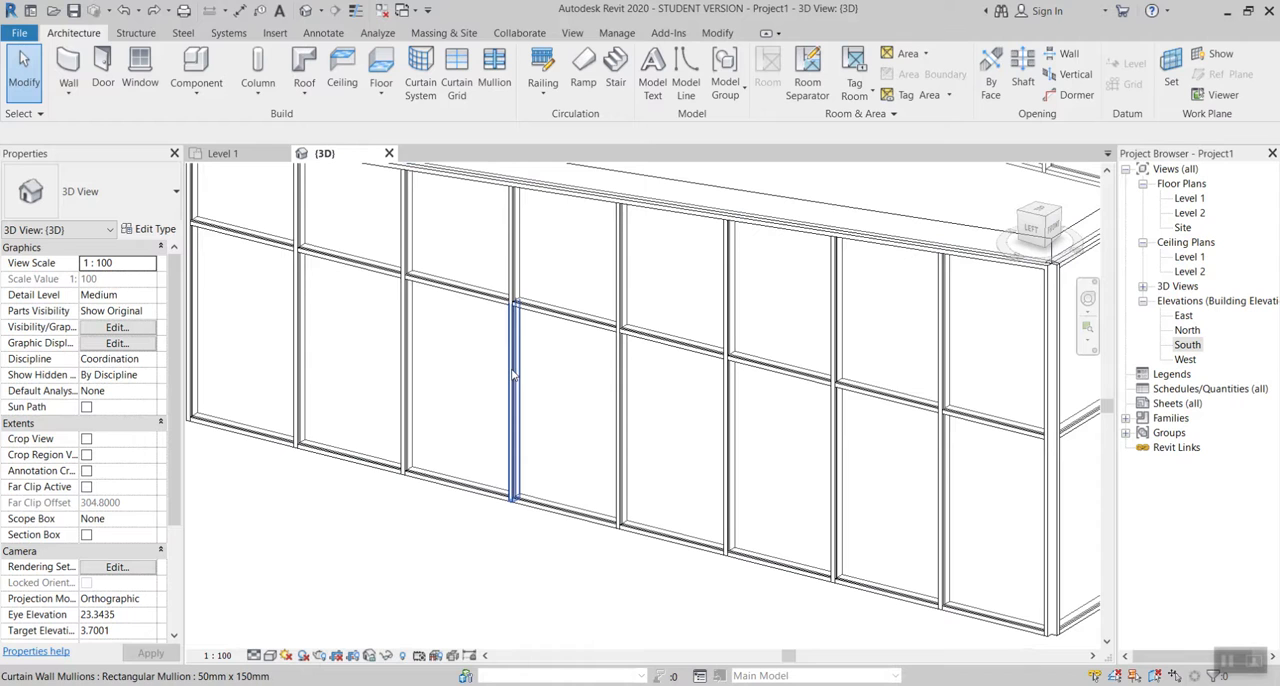
Step: Unpin the lower glazed panel near the middle of the storefront wall and change its type to M_Door-Curtain-Wall-Single-Glass
key("Tab")
key("Tab")
key("Tab")
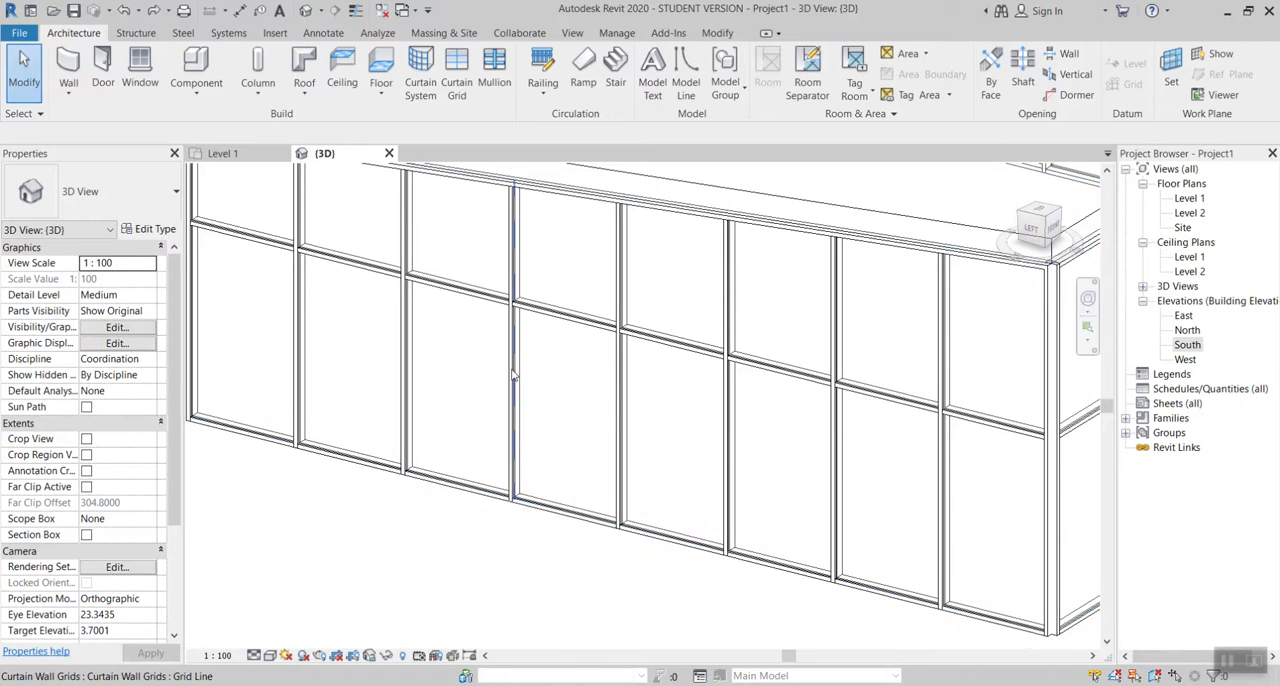
left_click(512, 374)
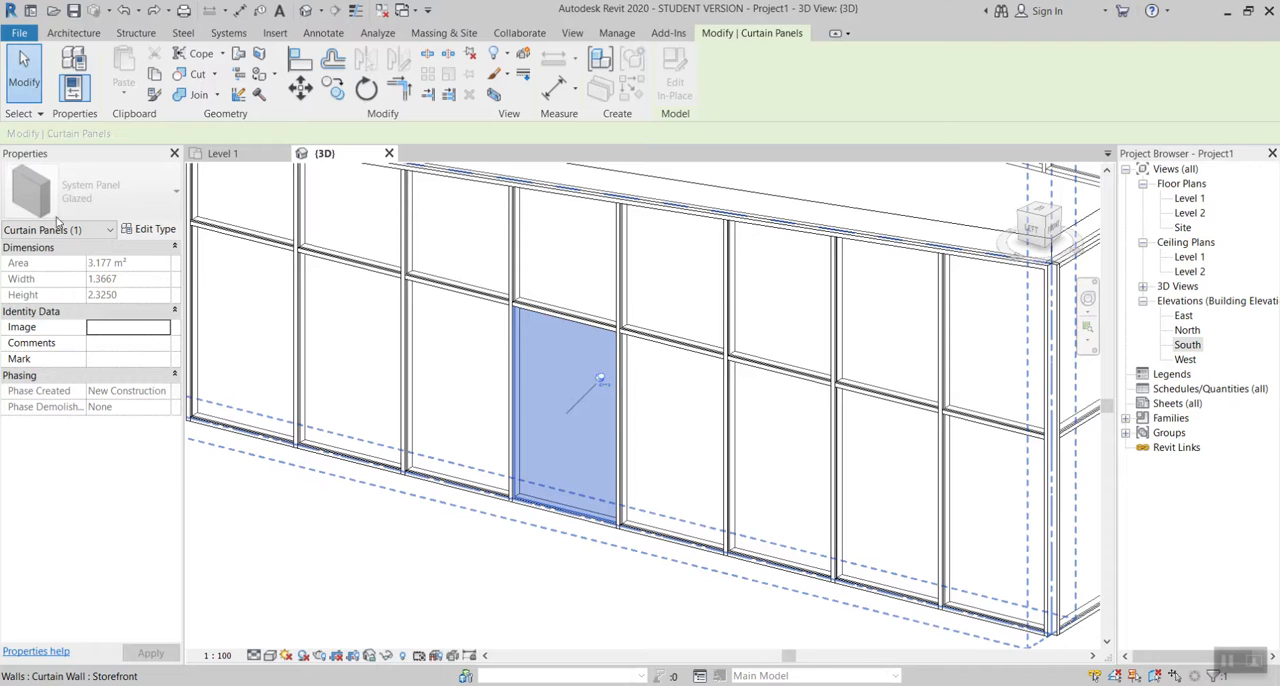
left_click(603, 387)
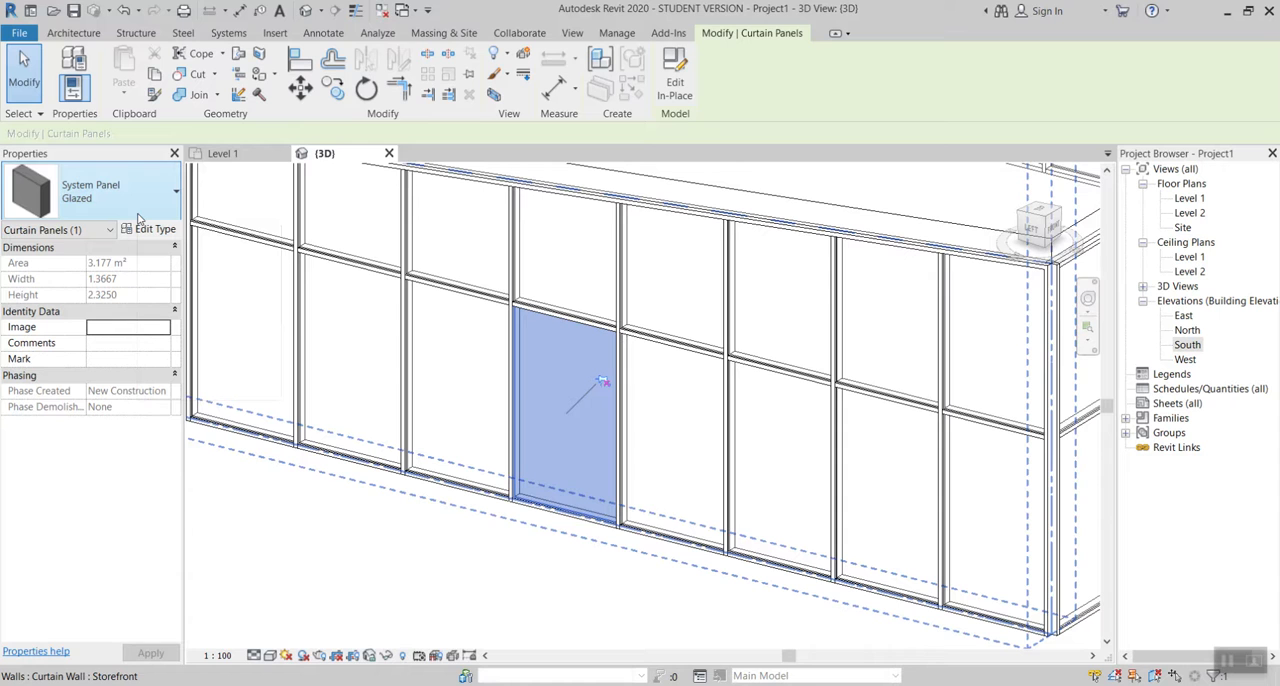
left_click(150, 197)
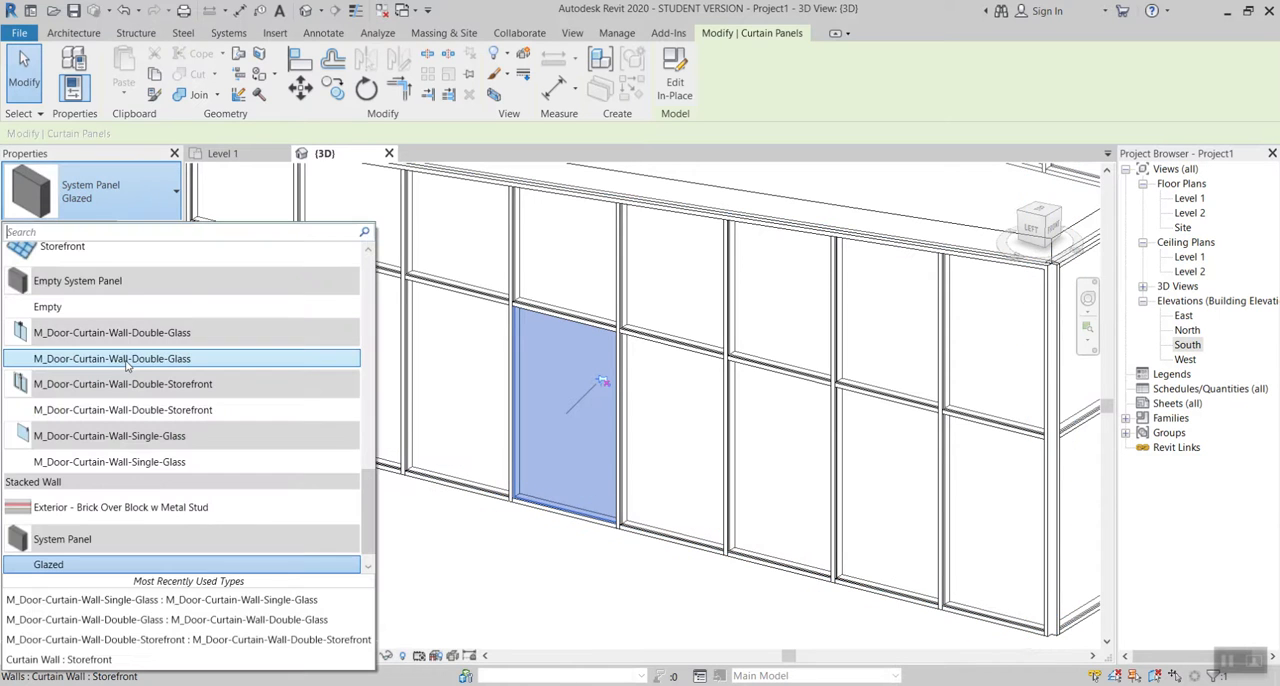
left_click(172, 466)
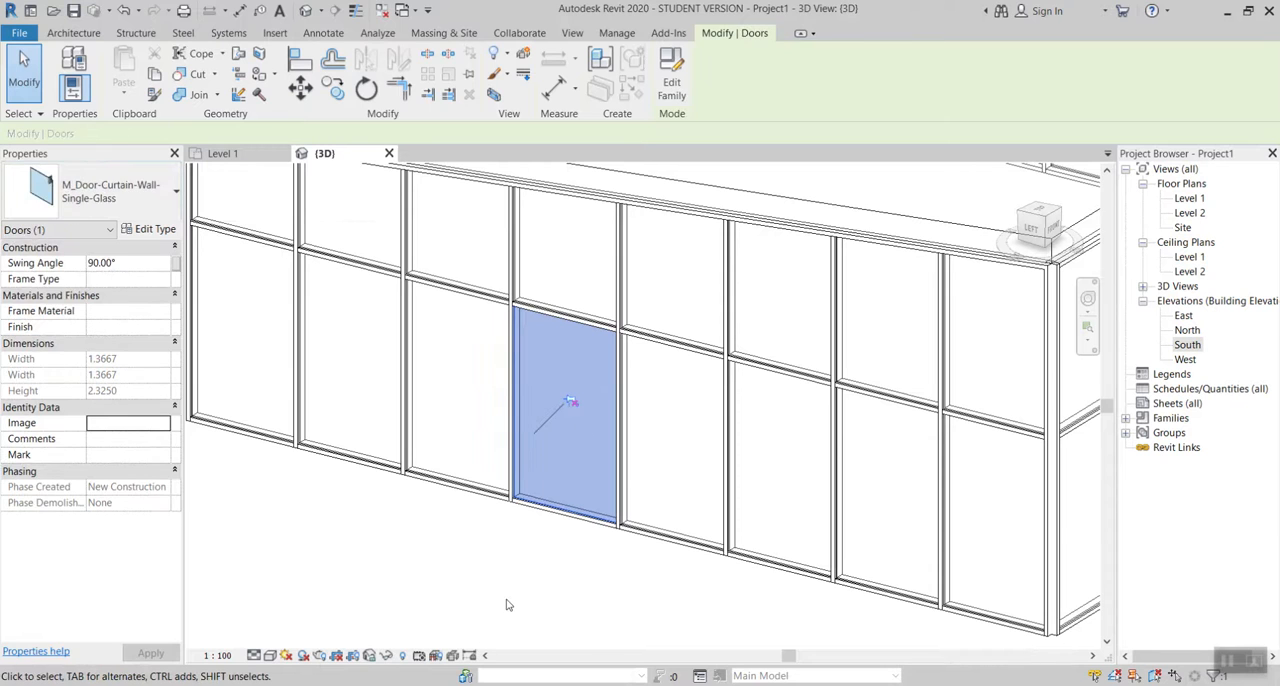
left_click(512, 588)
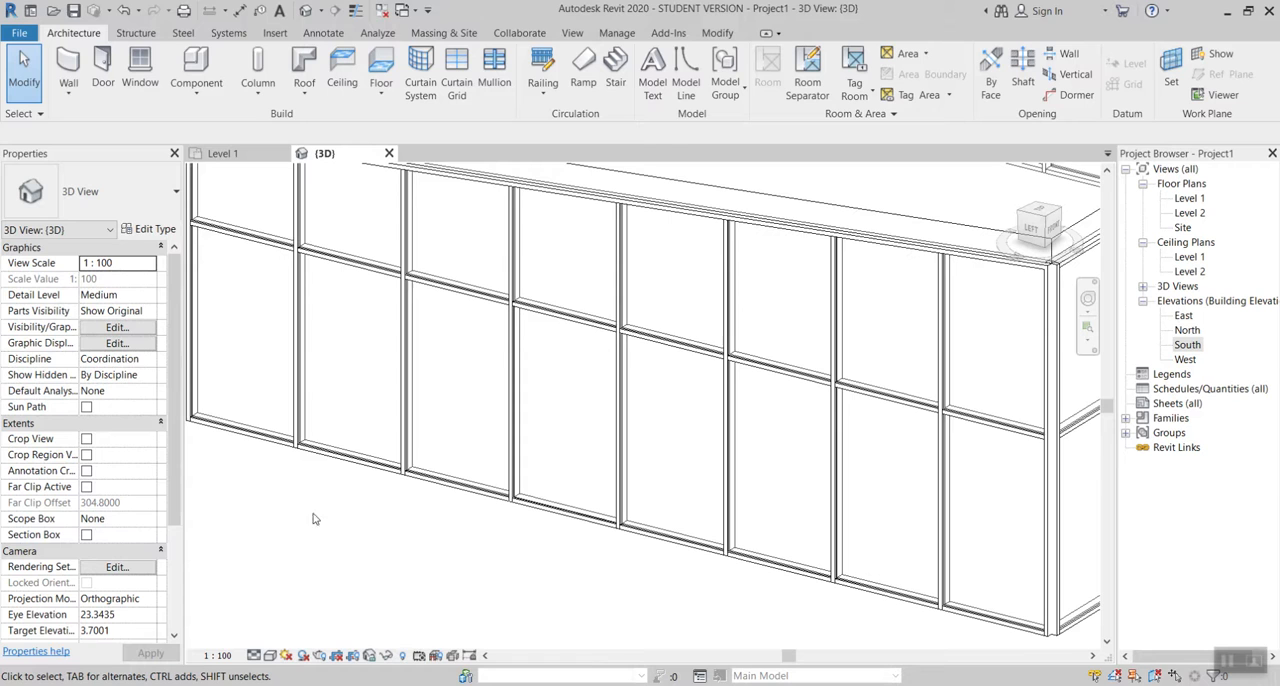
Step: Set the 3D view's detail level to Fine and inspect the new glass door with its handle
left_click(254, 655)
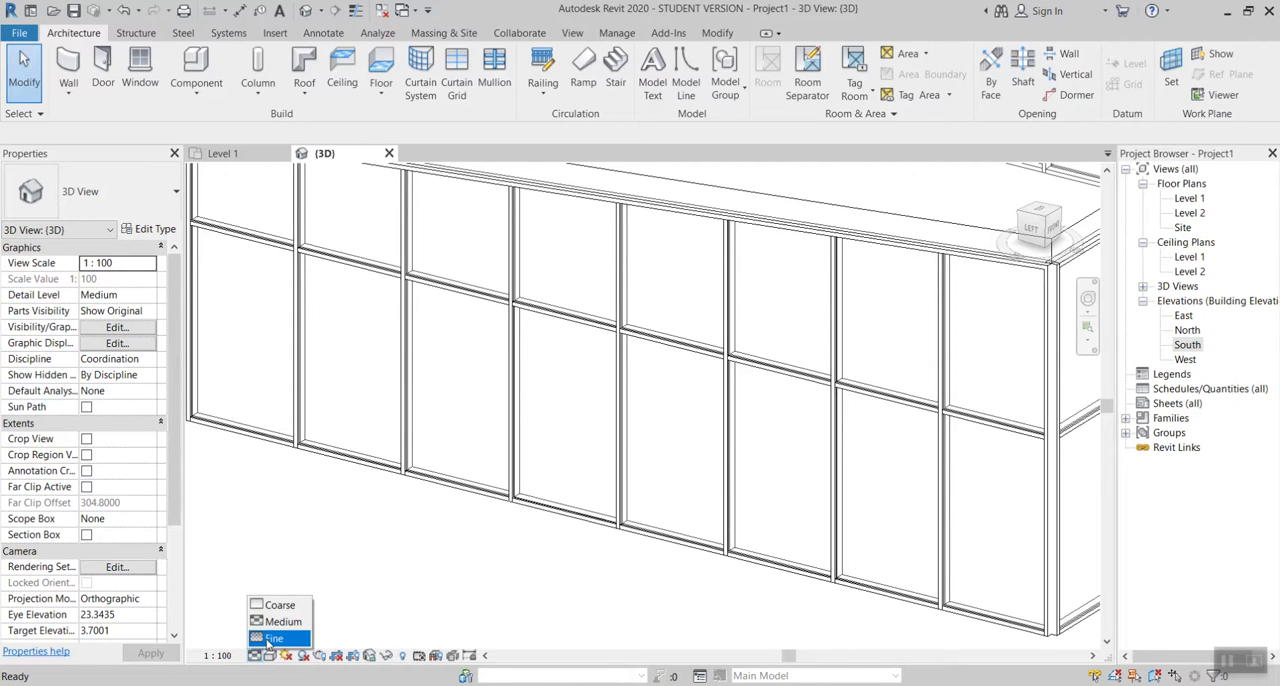
left_click(272, 638)
middle_click_drag(468, 533, 420, 509, "shift")
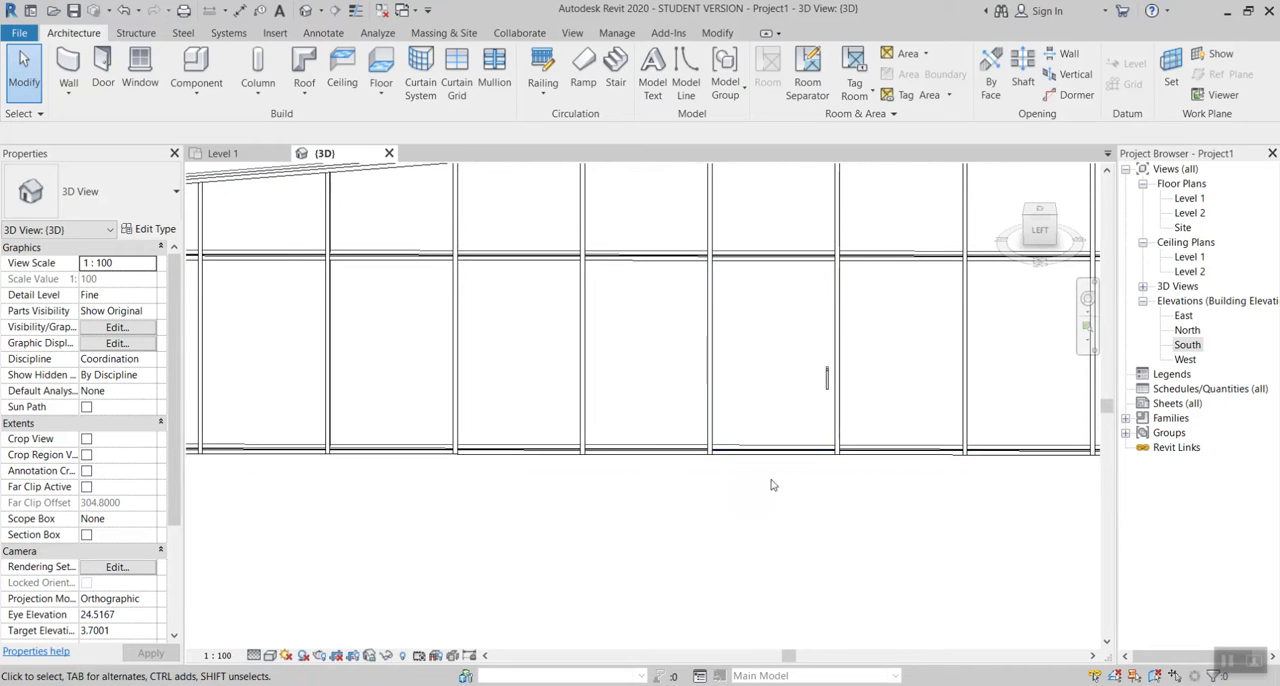
middle_click_drag(786, 380, 380, 200, "shift")
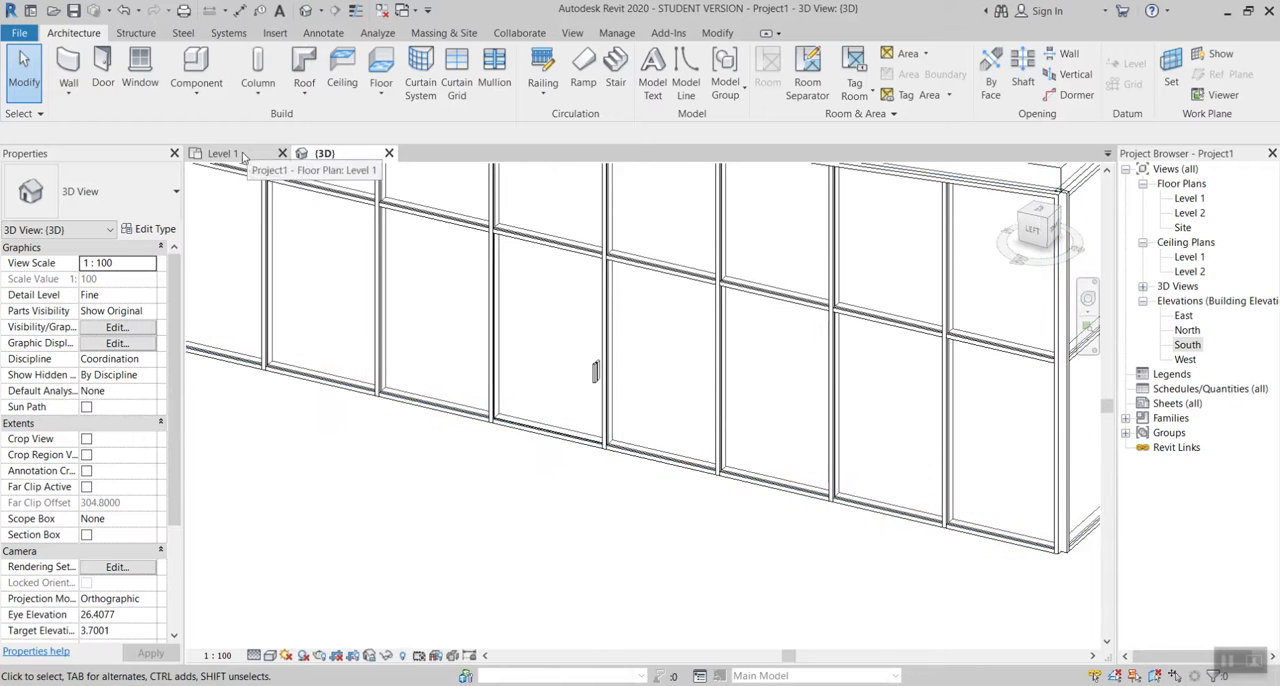
Step: Open the Level 1 floor plan and look at the swing of the new curtain wall door
left_click(224, 153)
scroll(520, 366, "up", 5)
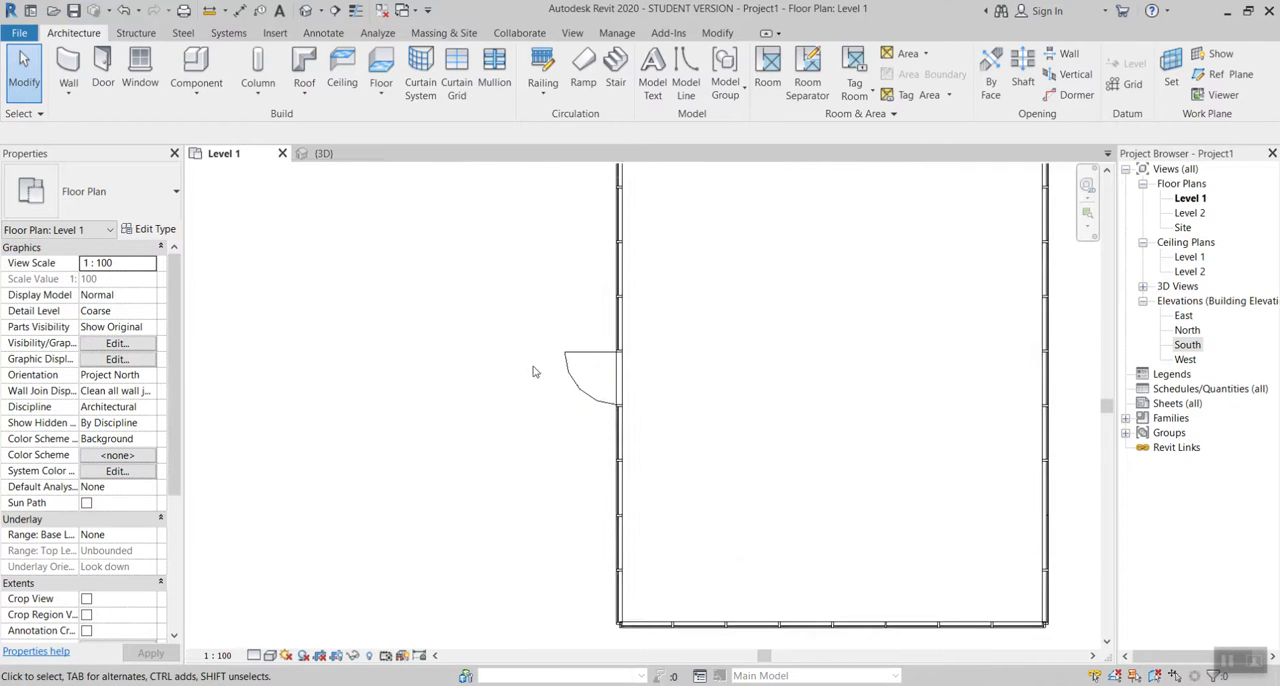
Step: Select the curtain grid line at the lower side of the glass door's opening in the plan and unpin it
middle_click_drag(586, 355, 680, 378)
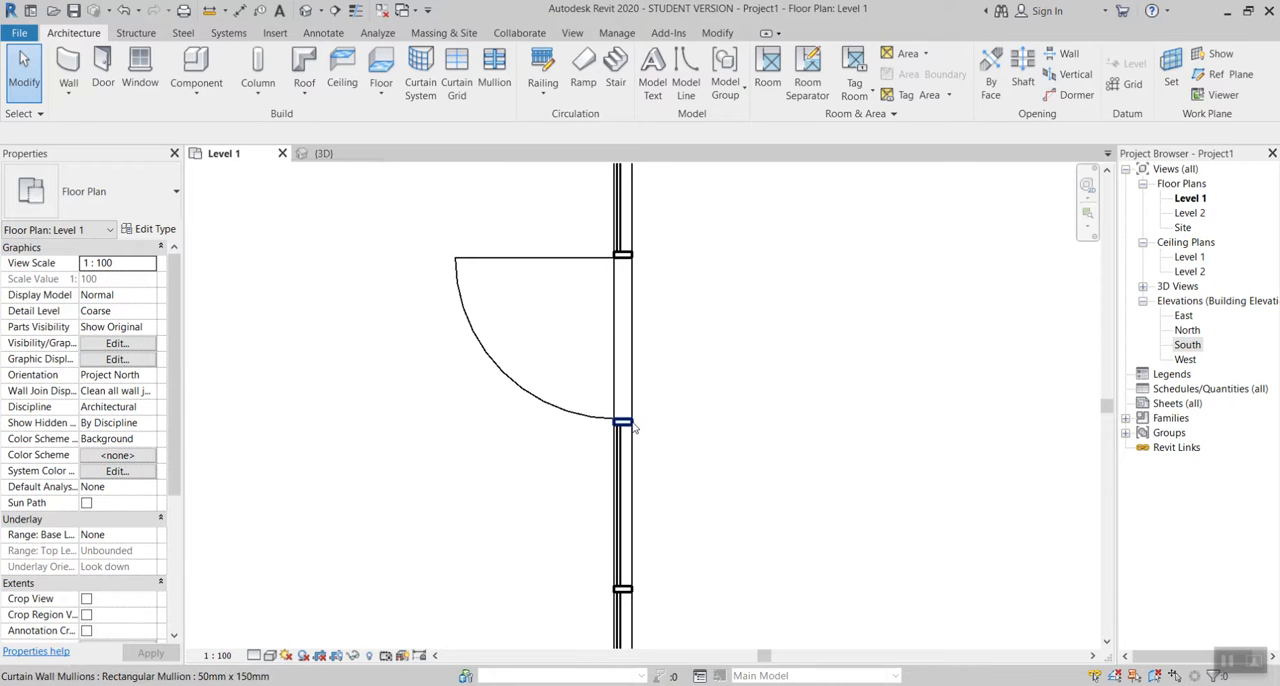
scroll(632, 425, "up", 5)
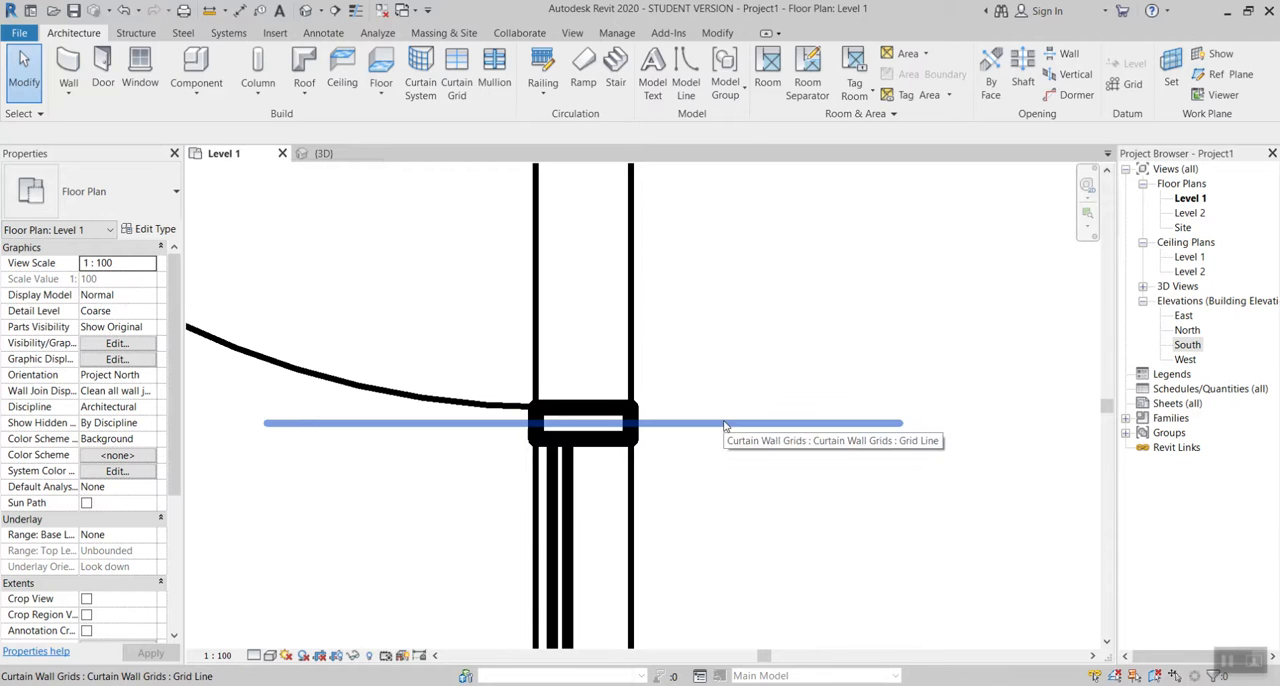
left_click(723, 423)
left_click(618, 390)
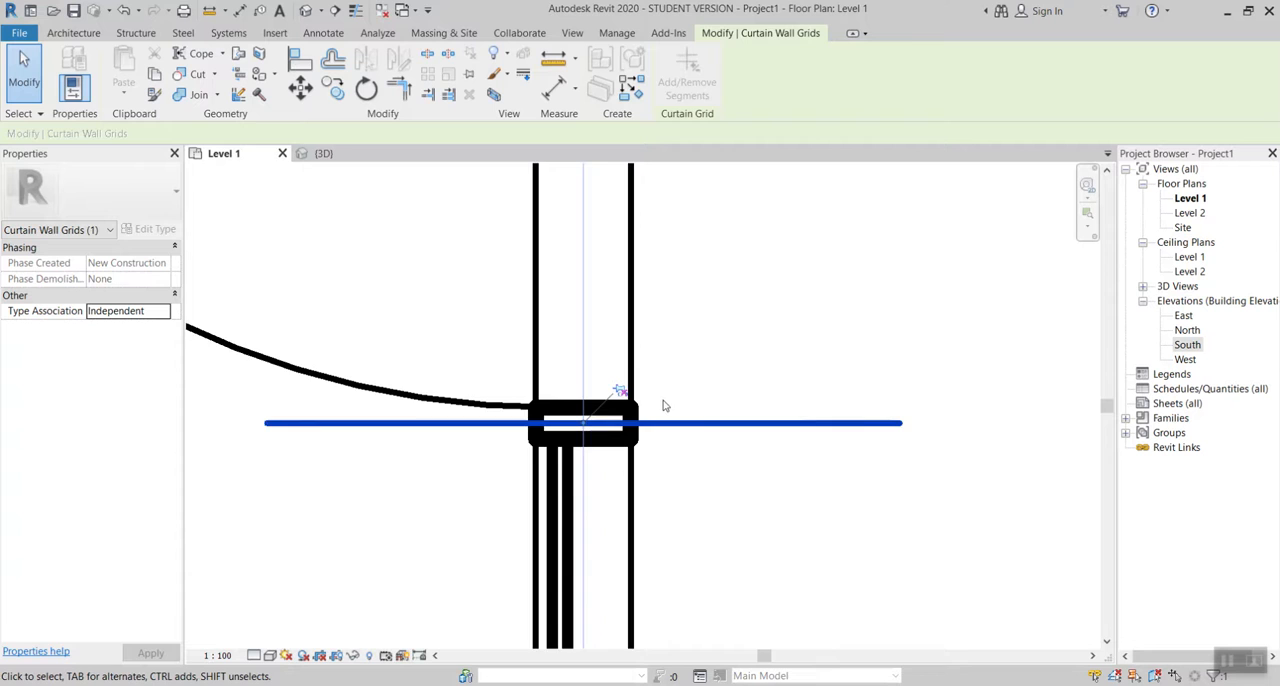
Step: Set the spacing between the two grid lines of the glass door's opening to 1 by relocating the lower grid line
scroll(682, 408, "down", 5)
middle_click_drag(682, 408, 669, 463)
left_click(611, 340)
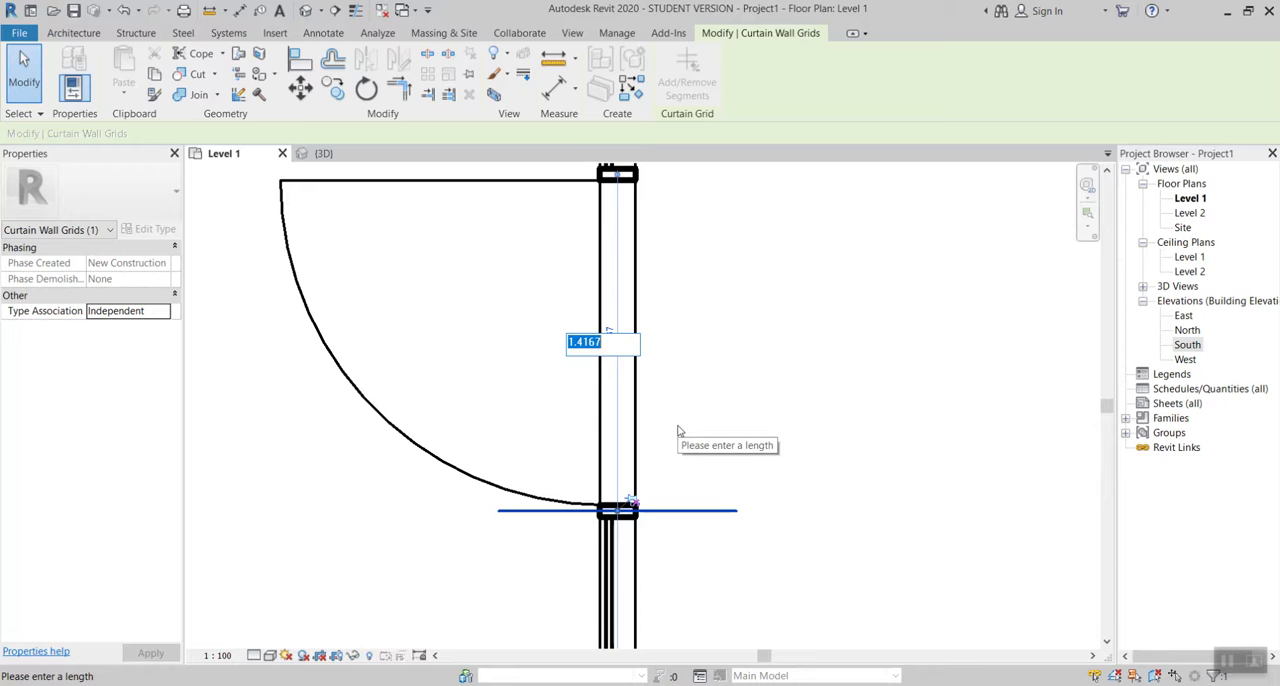
type("10.0.8")
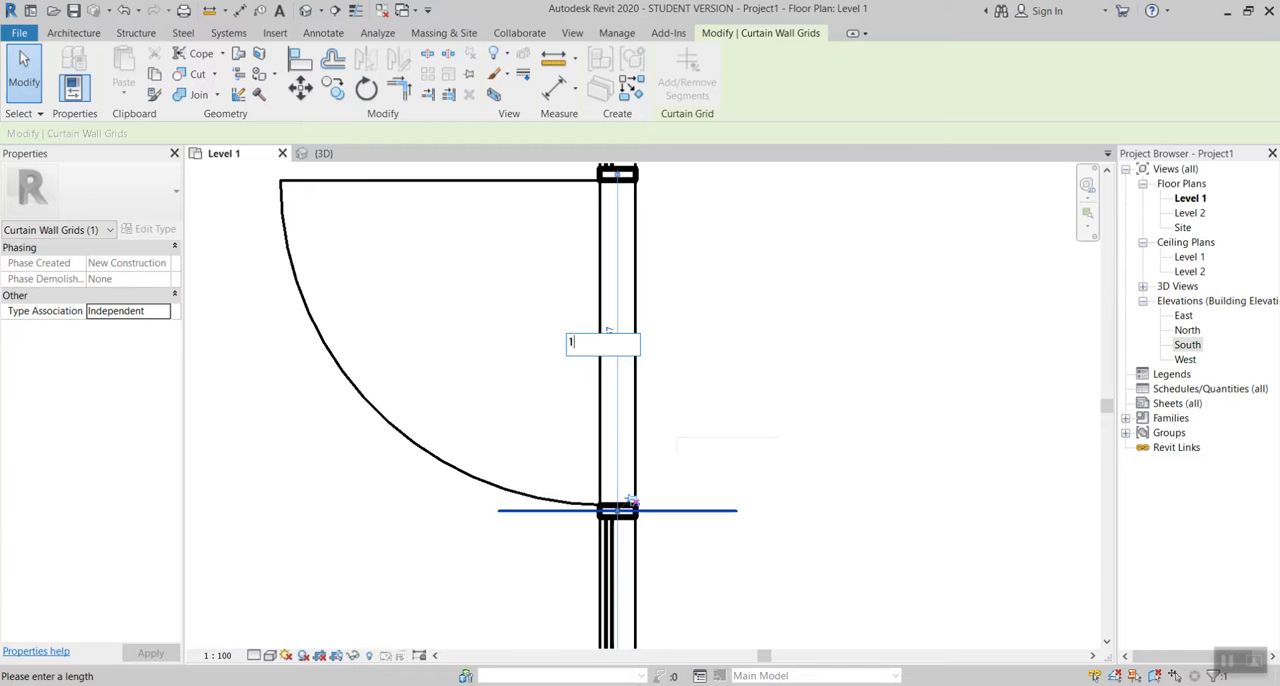
key("Return")
left_click(837, 333)
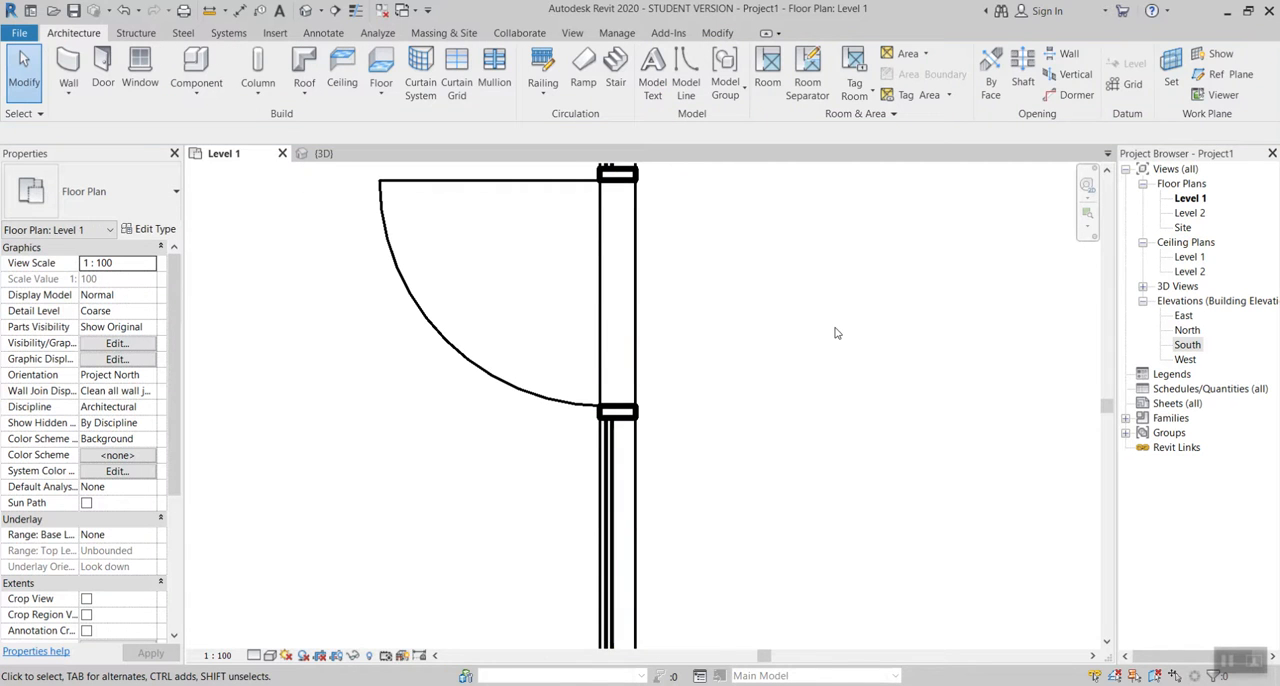
Step: Try a door opening spacing of 0.7 by relocating its upper grid line, and undo that change
scroll(833, 358, "down", 2)
left_click(746, 257)
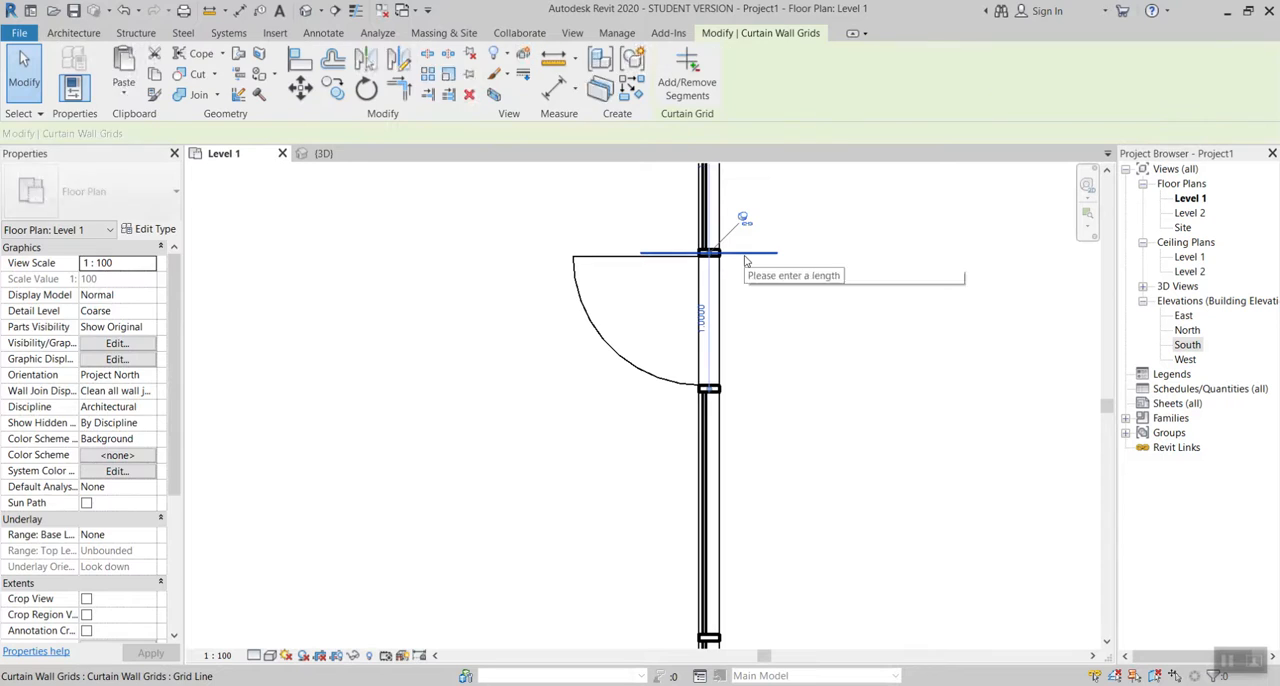
left_click(703, 322)
type("0.7")
key("Return")
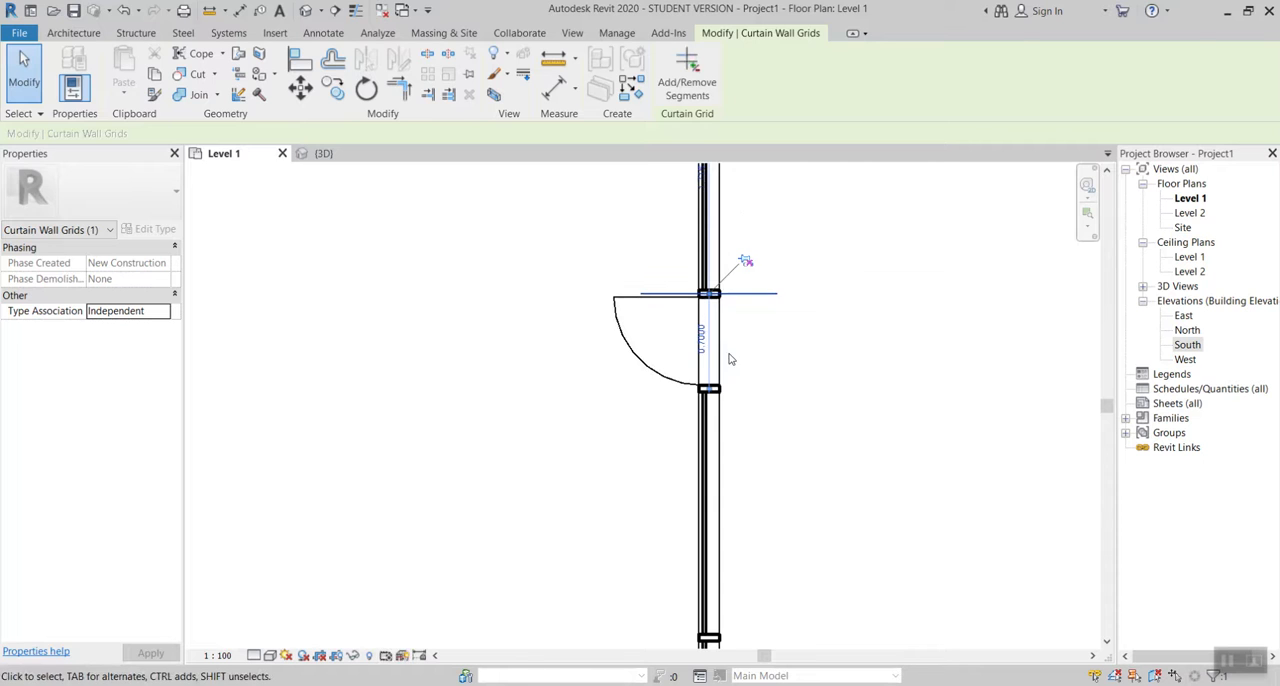
left_click(800, 366)
key("ctrl+z")
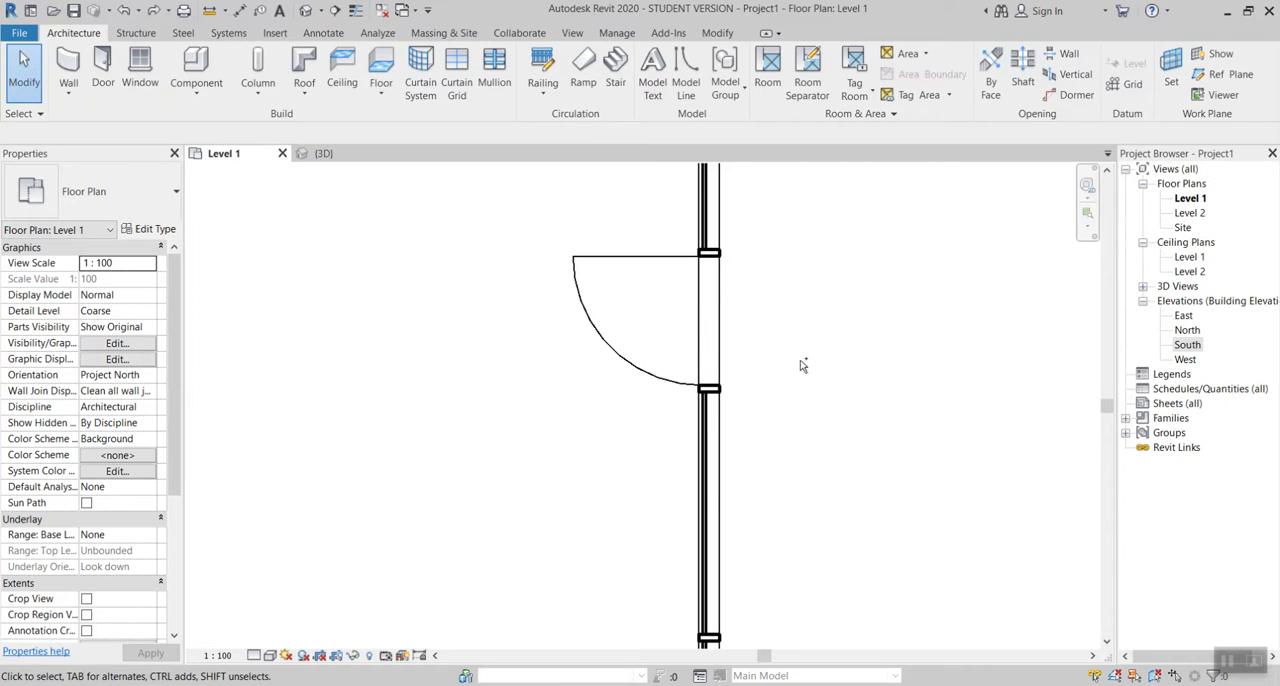
Step: Look over the whole Level 1 plan and return to the 3D view facing the long storefront wall without a door
scroll(538, 363, "down", 3)
middle_click_drag(680, 344, 591, 526)
scroll(593, 470, "down", 3)
scroll(596, 465, "down", 1)
middle_click_drag(626, 460, 675, 435)
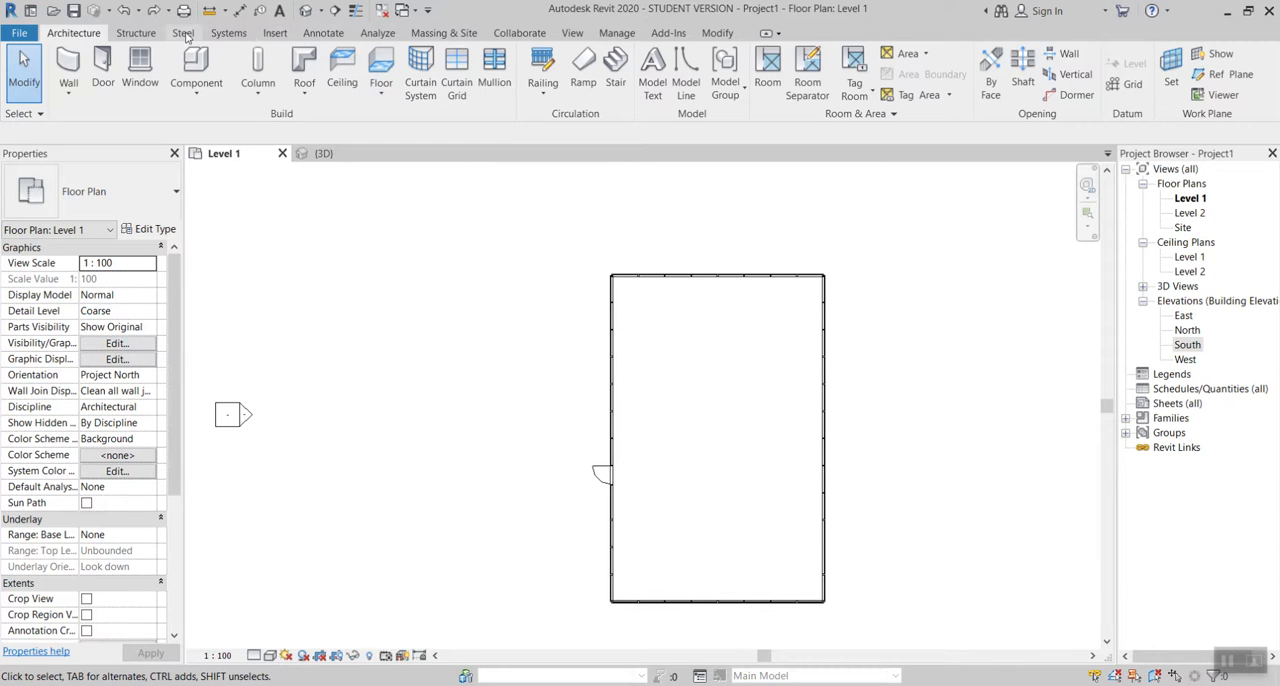
left_click(306, 14)
scroll(460, 466, "down", 2)
middle_click_drag(474, 467, 650, 430, "shift")
scroll(650, 430, "up", 5)
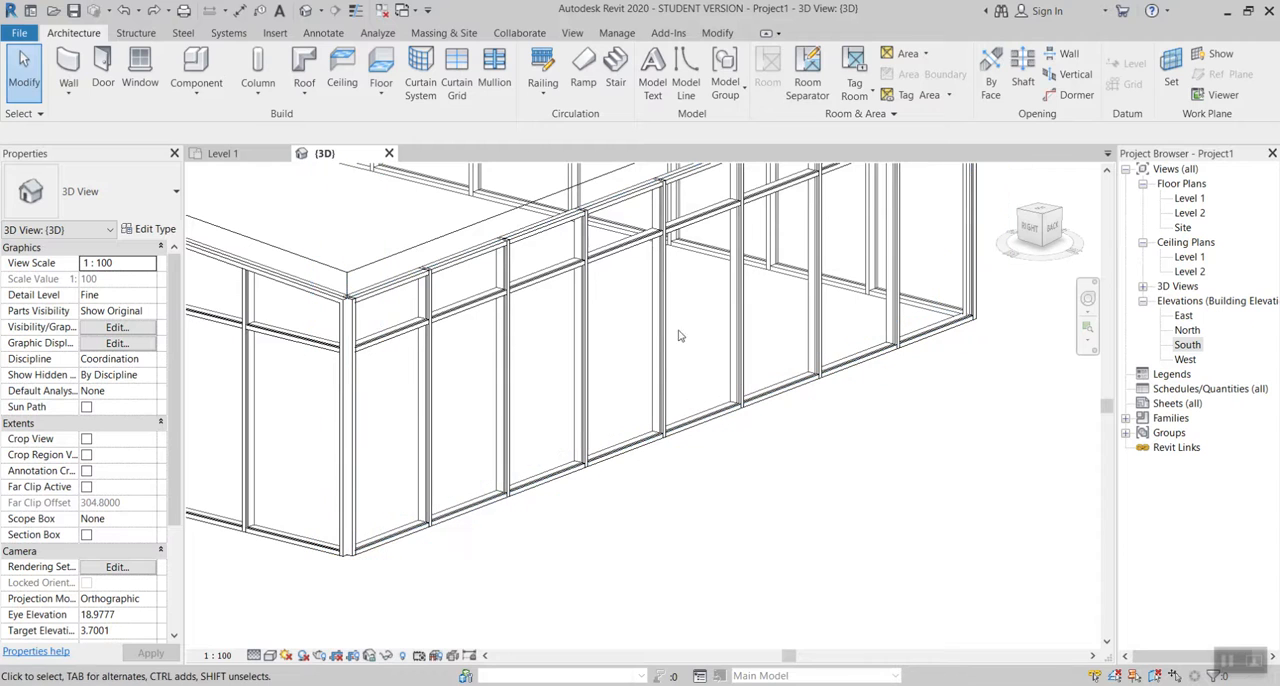
Step: Unpin and delete the lower vertical mullion between two adjacent glazed panels in the middle of this storefront wall
key("Tab")
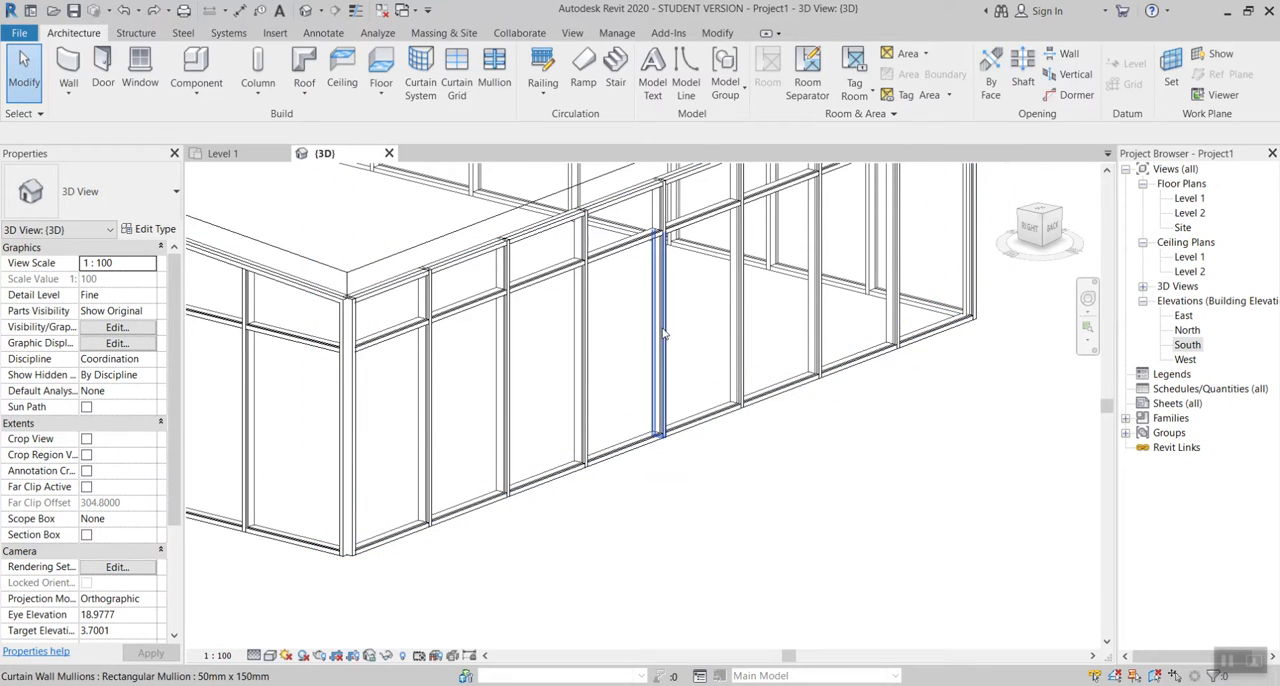
left_click(662, 335)
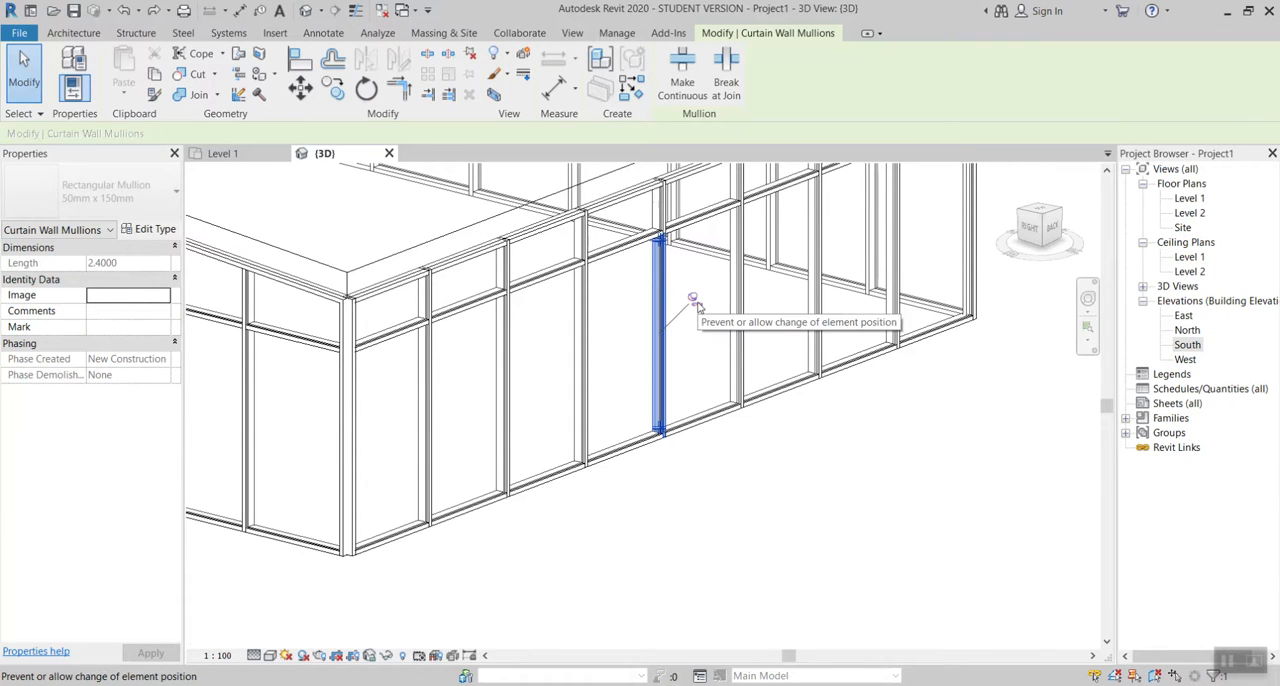
left_click(696, 304)
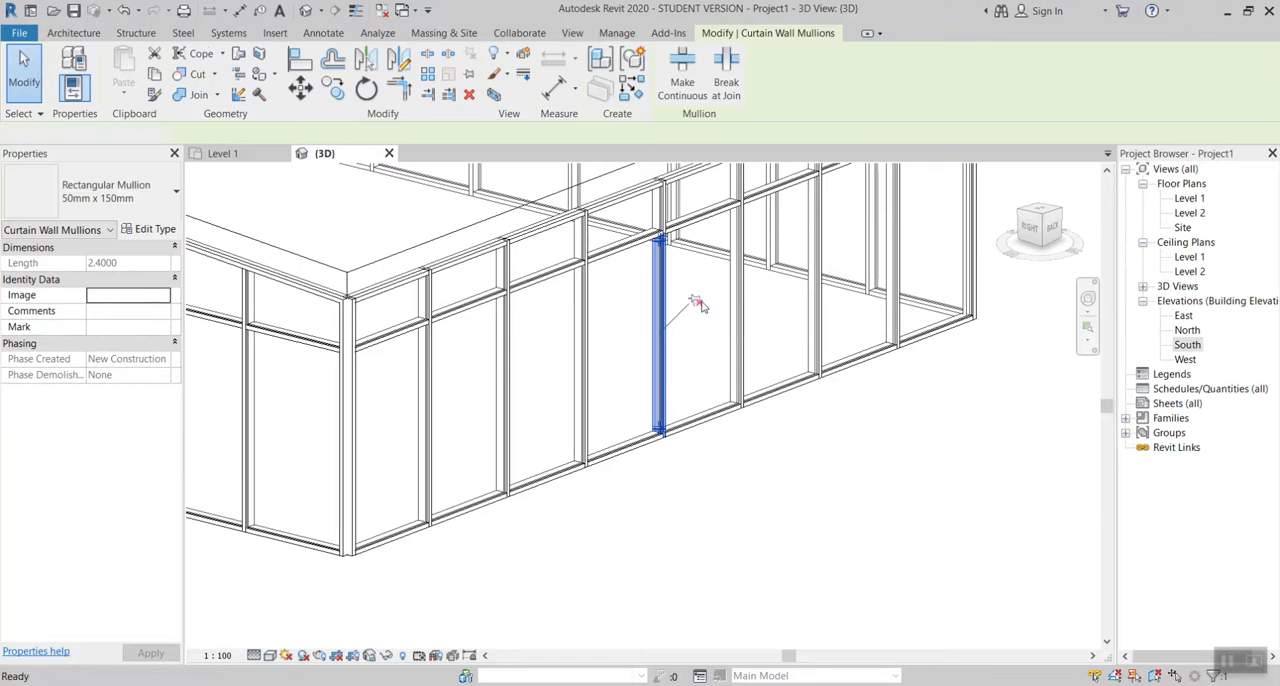
key("Delete")
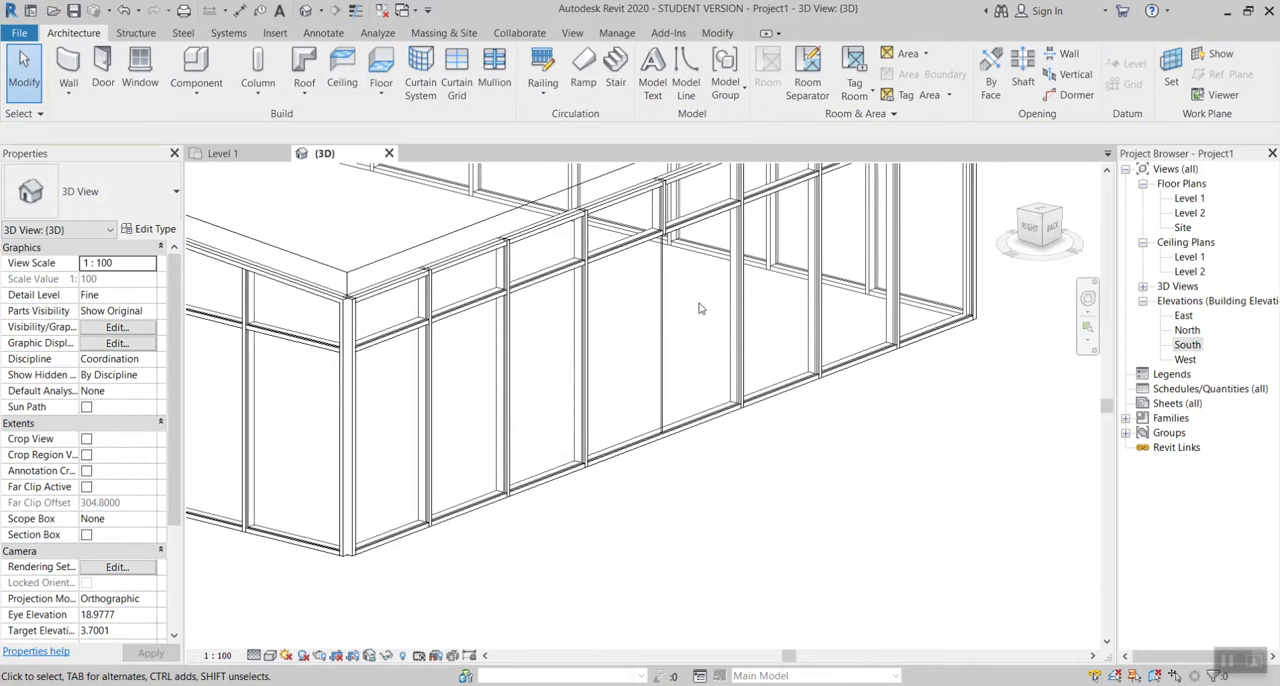
Step: Unpin and delete the two bottom mullions beneath the panels on both sides of the bare vertical grid line
scroll(676, 314, "up", 3)
scroll(628, 320, "down", 3)
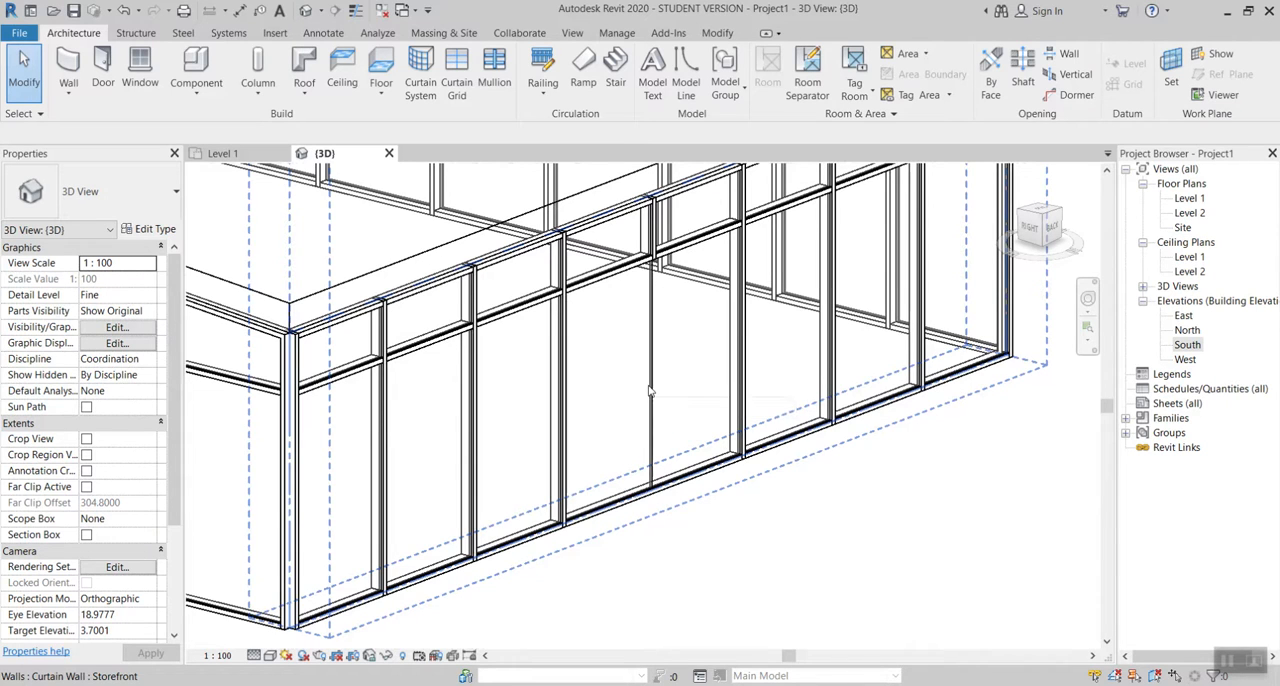
left_click(688, 482)
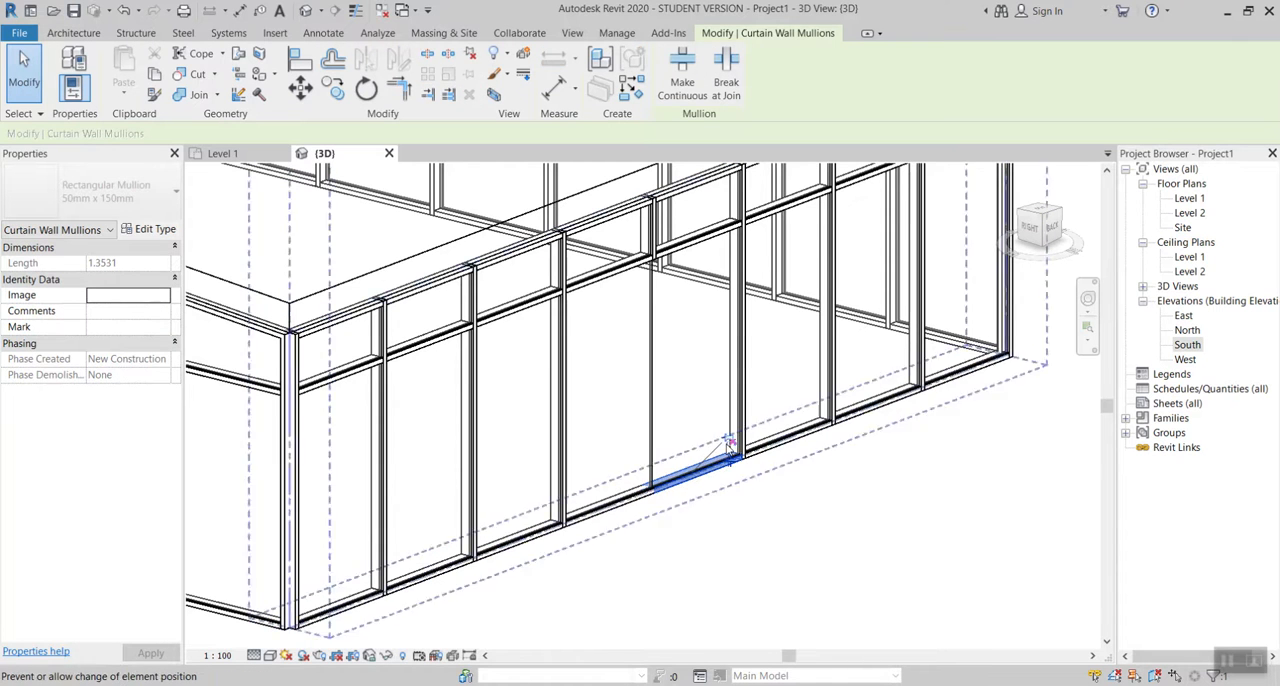
key("Delete")
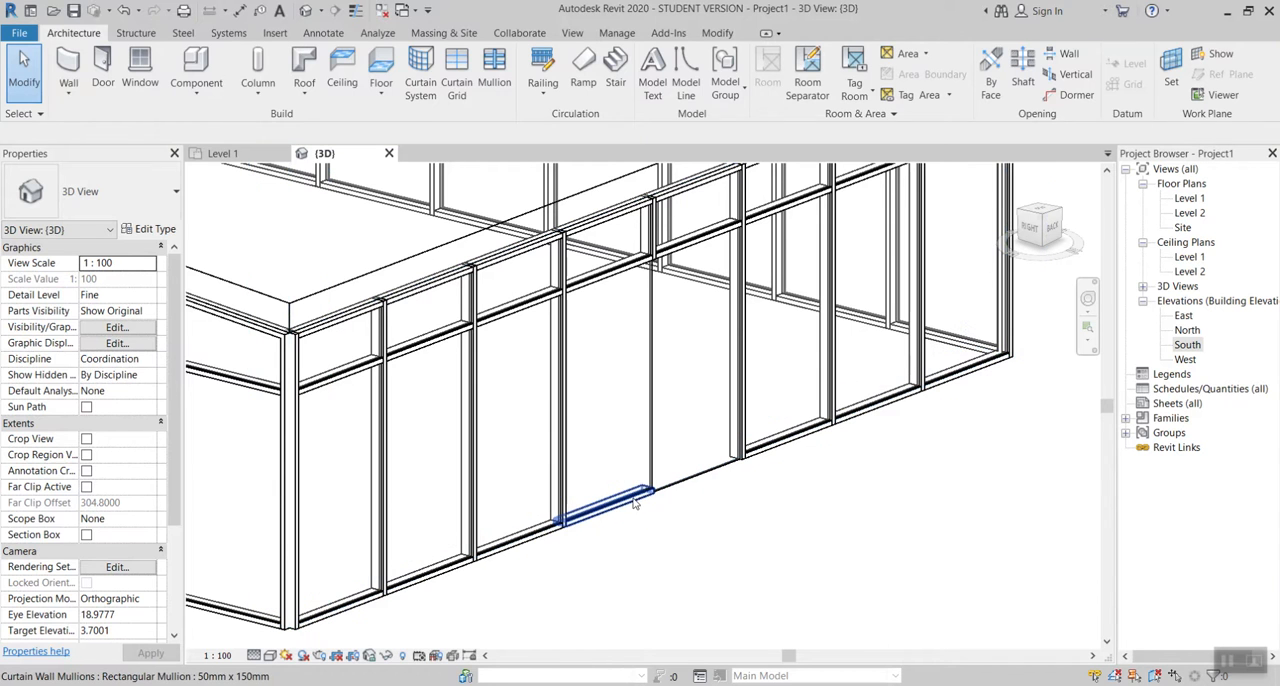
left_click(634, 503)
key("Delete")
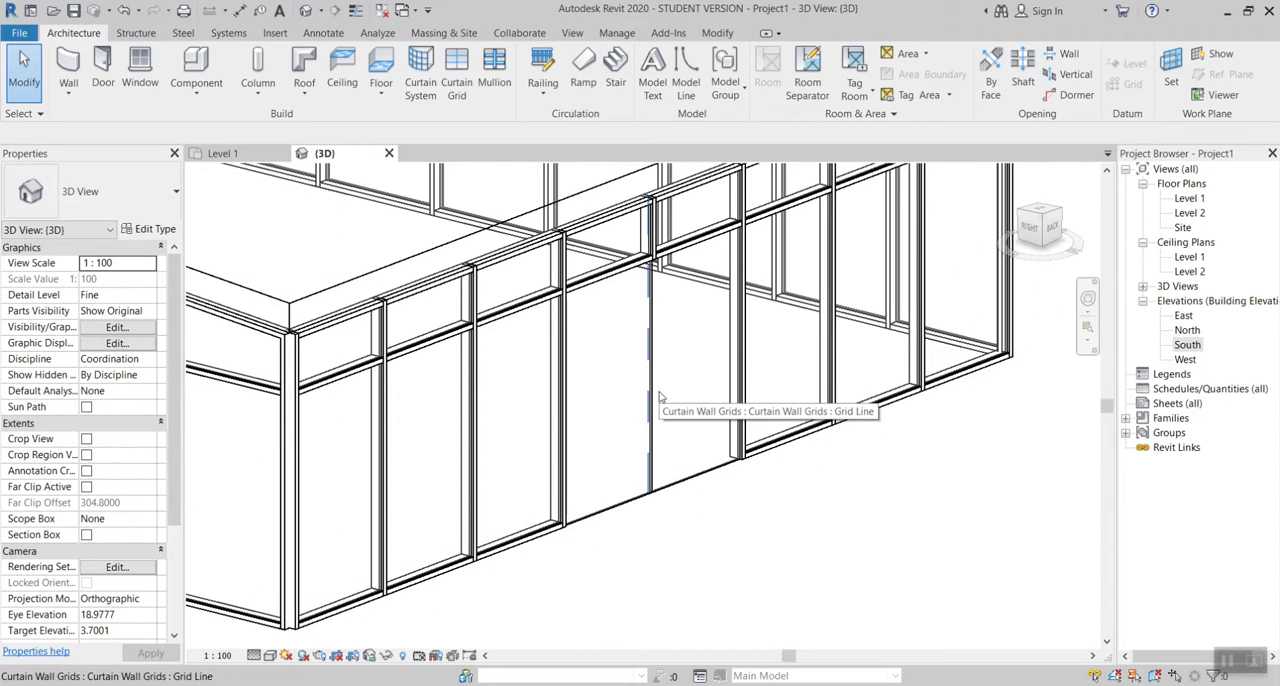
scroll(659, 397, "up", 4)
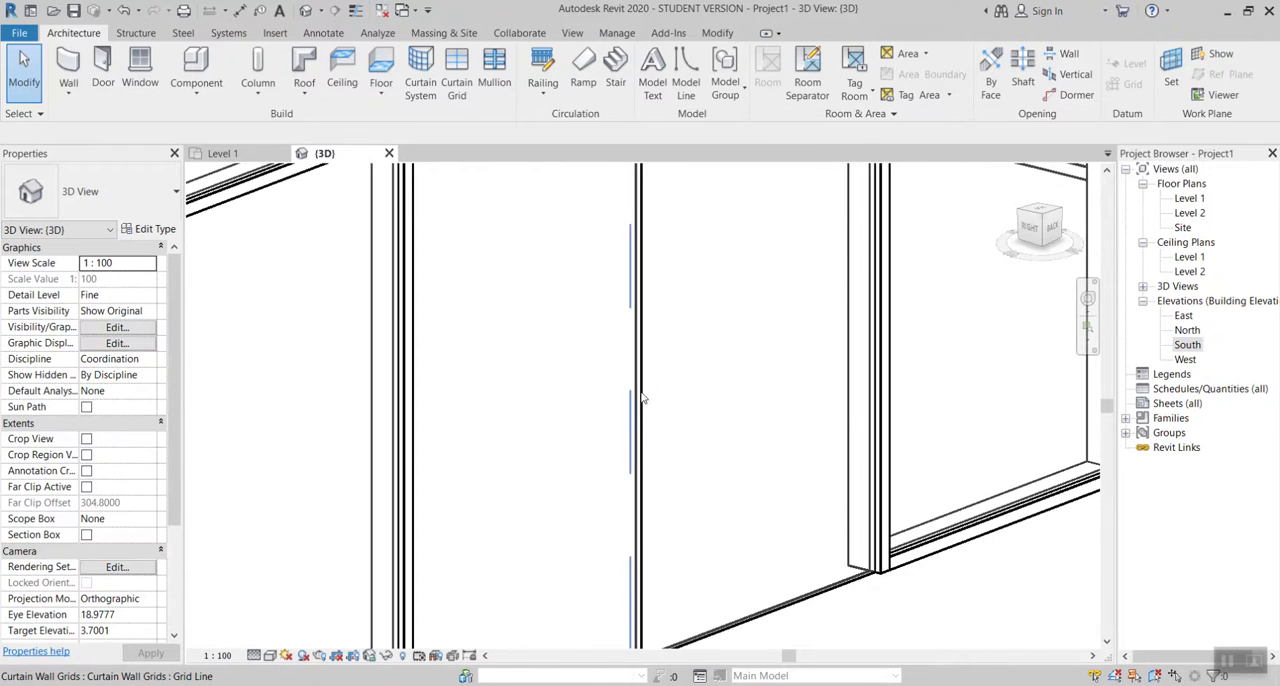
left_click(641, 398)
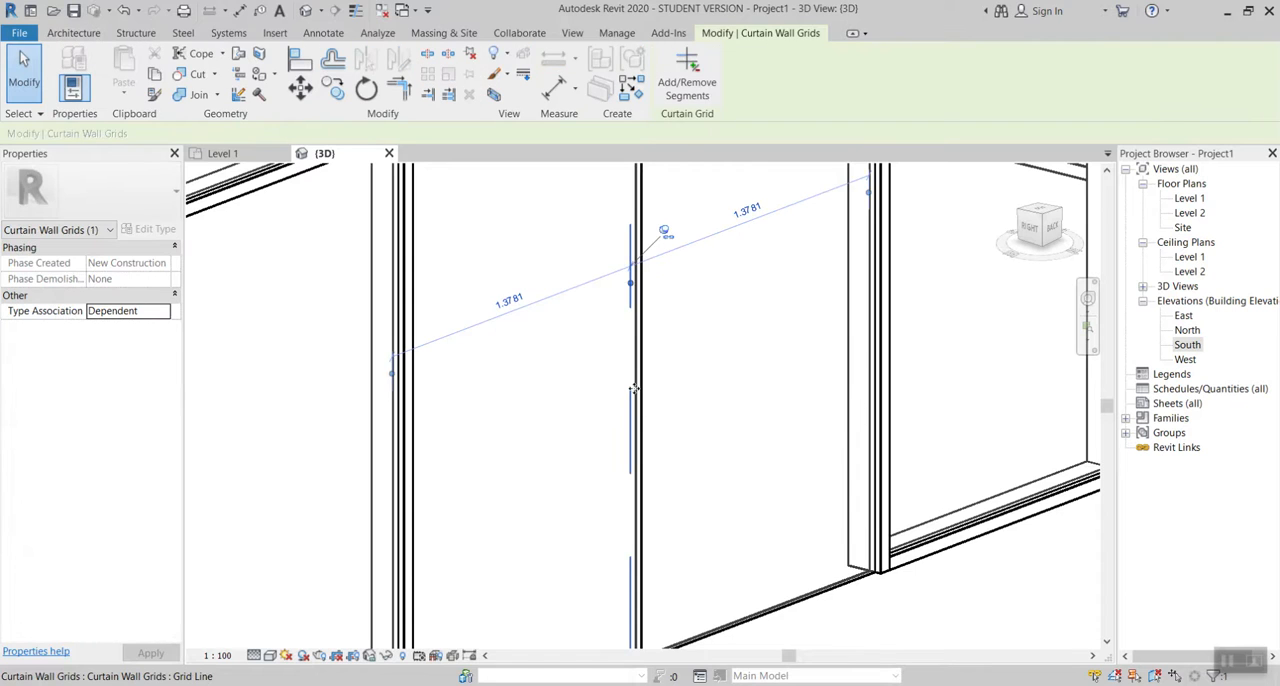
left_click(687, 88)
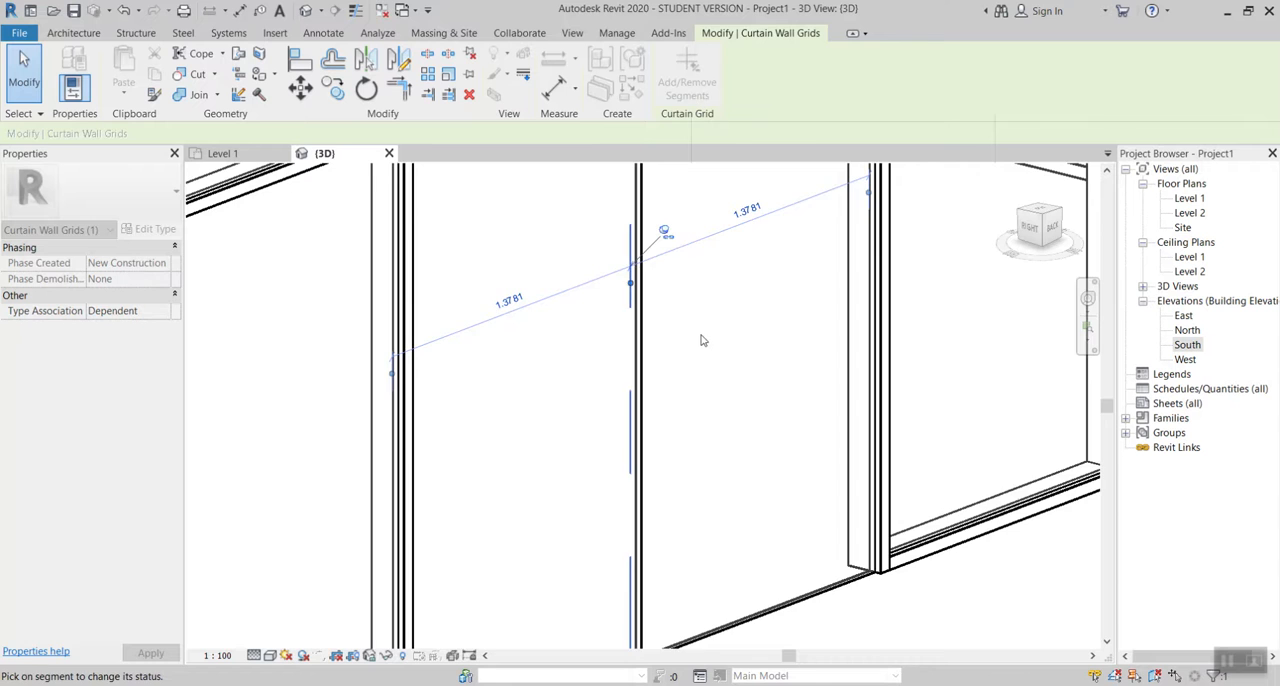
scroll(702, 340, "down", 3)
key("Escape")
scroll(702, 340, "up", 3)
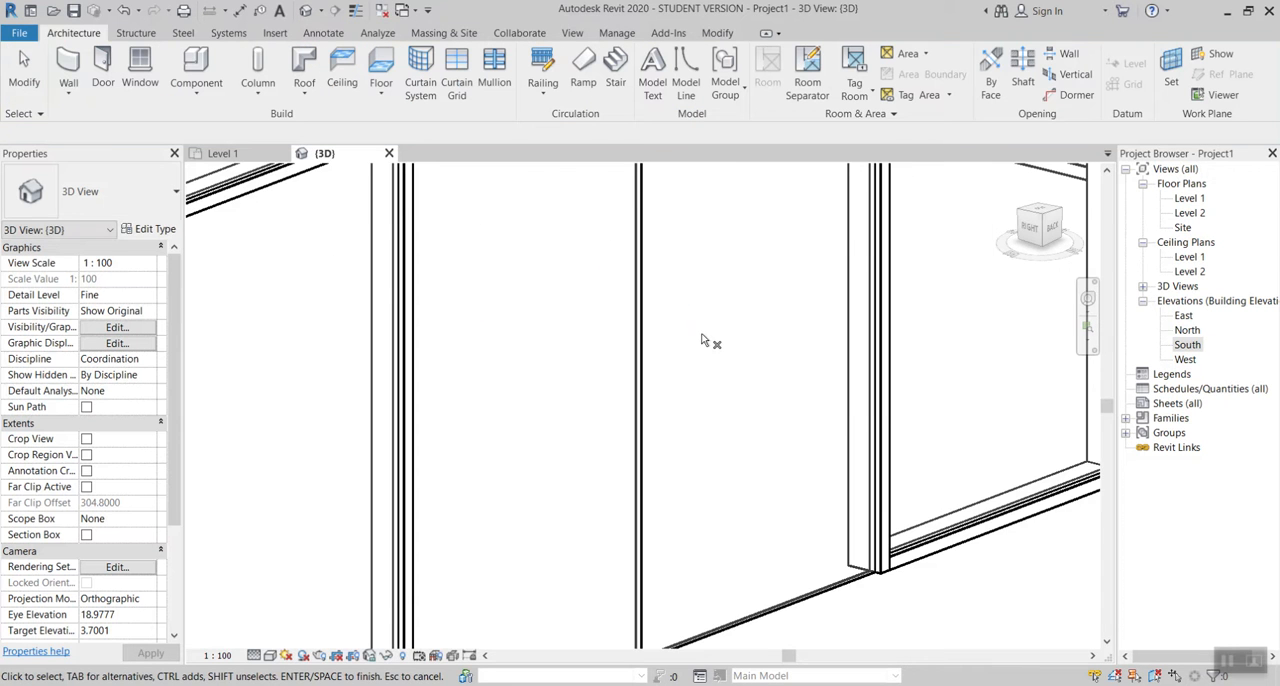
scroll(702, 338, "down", 3)
Step: Unpin the vertical grid line between the two panels and remove its lower segment with Add/Remove Segments to merge the panels
left_click(668, 341)
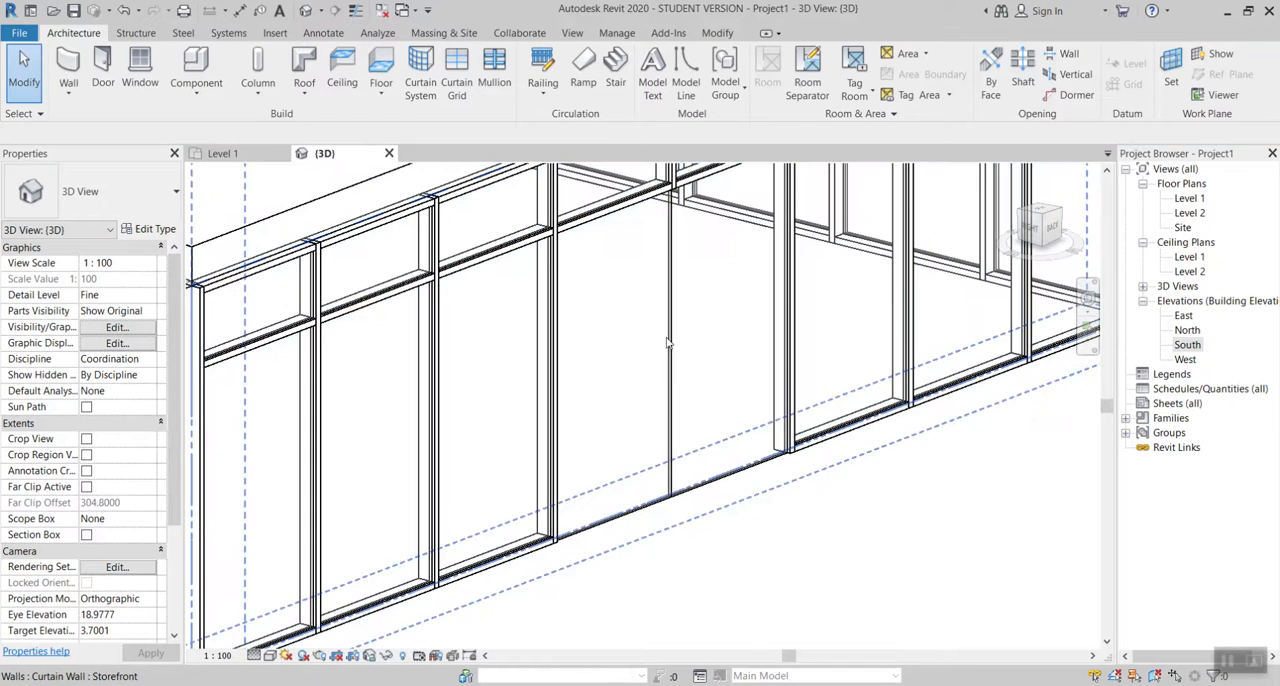
left_click(668, 344)
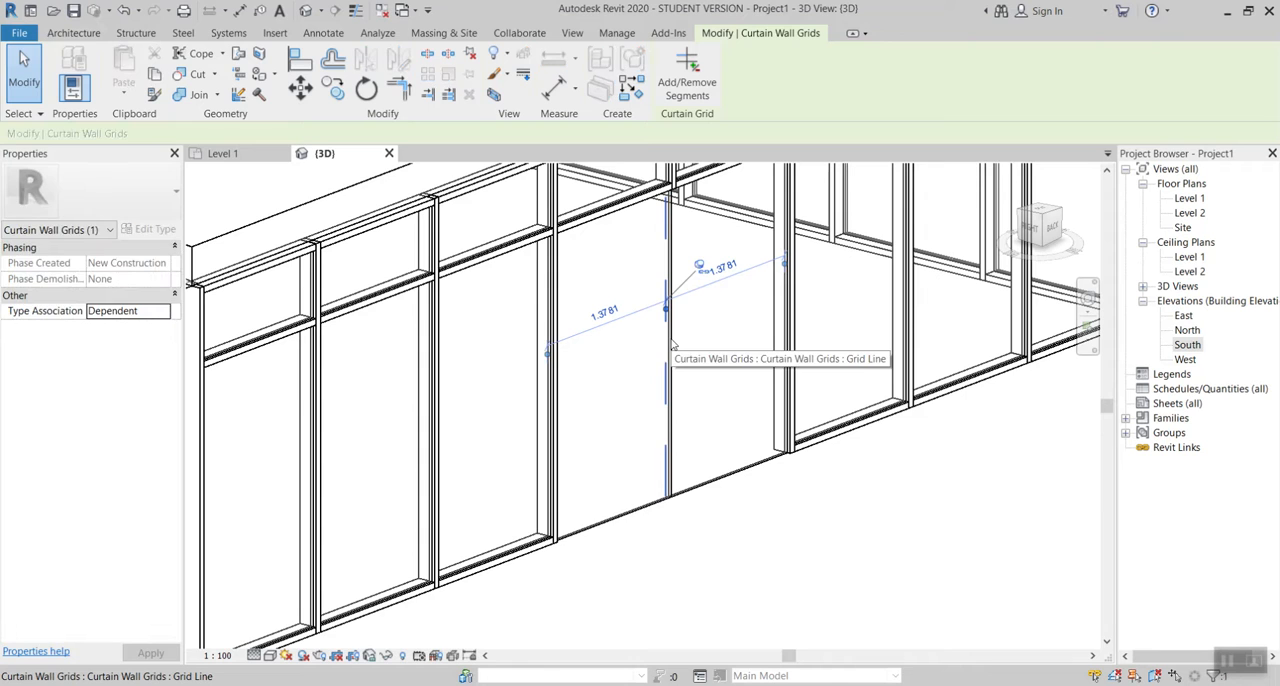
left_click(701, 267)
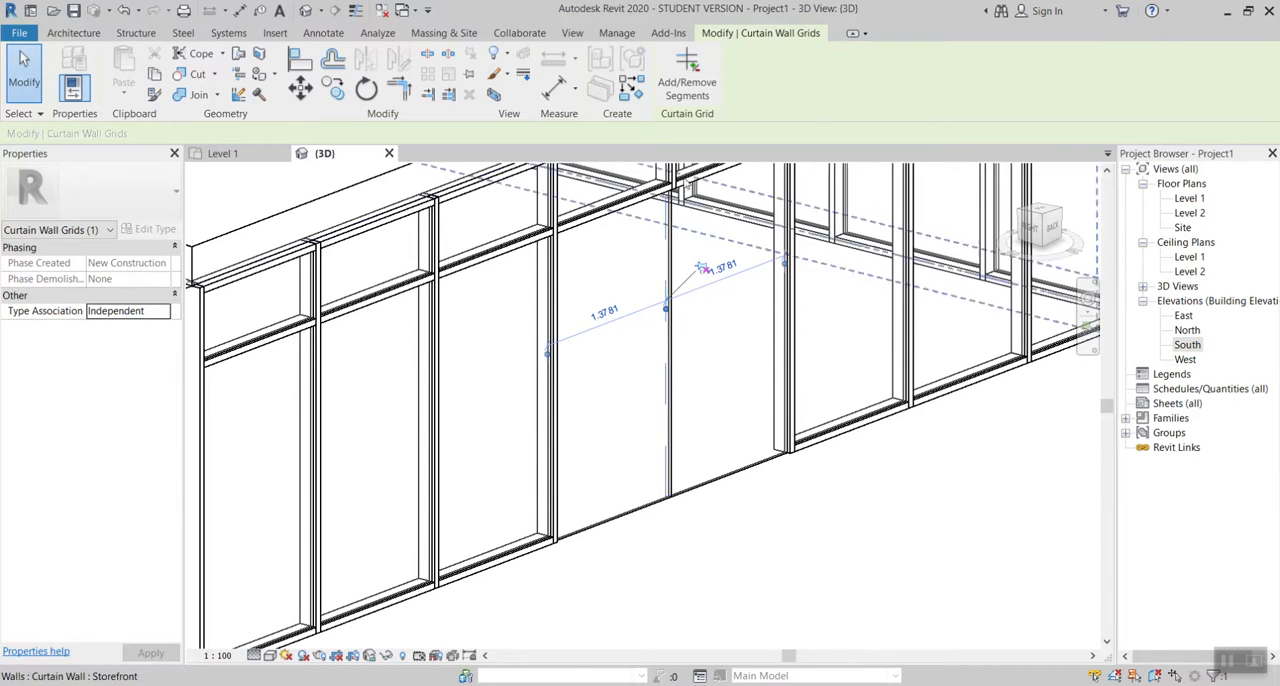
left_click(701, 91)
left_click(666, 330)
key("Escape")
key("Escape")
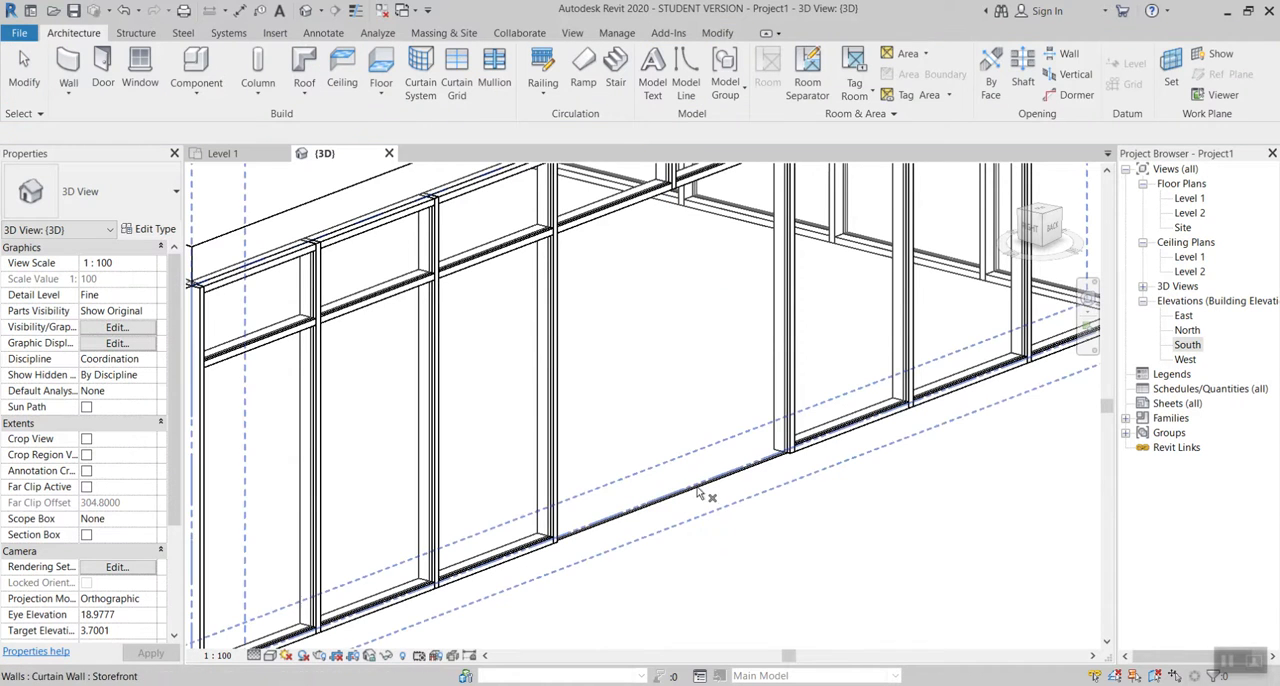
key("Escape")
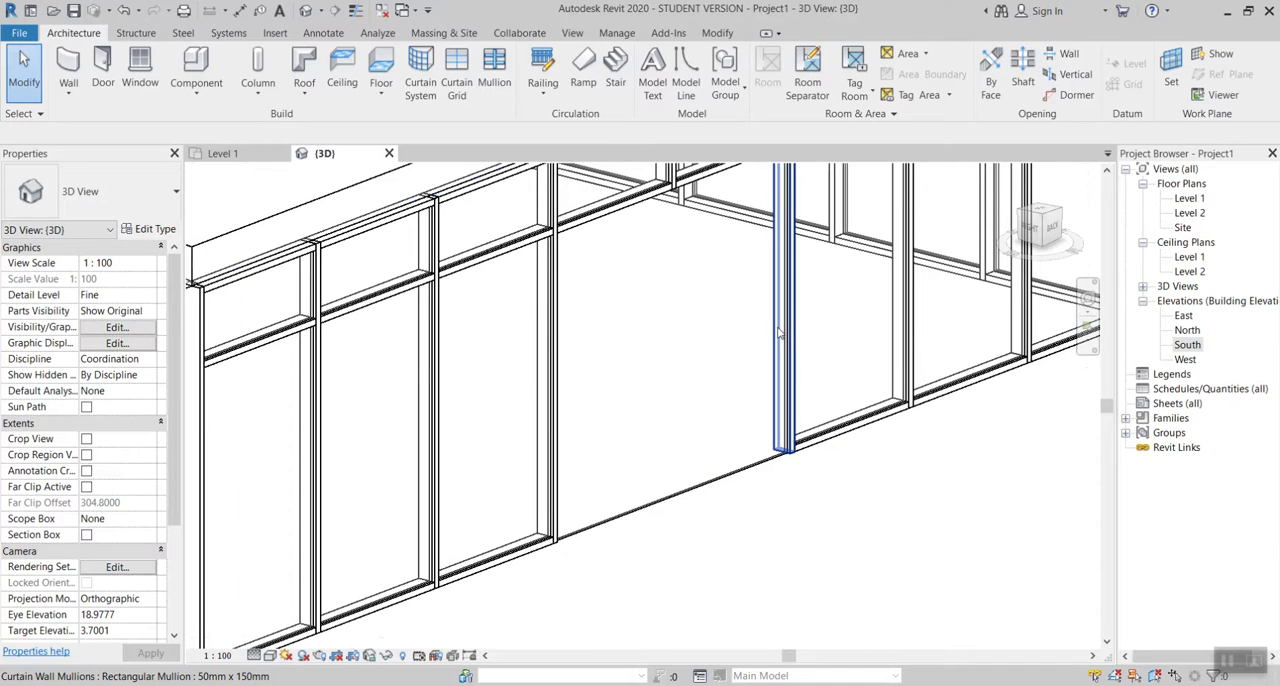
Step: Unpin the wide merged glazed panel and change its type to M_Door-Curtain-Wall-Double-Storefront
key("Tab")
key("Tab")
key("Tab")
key("Tab")
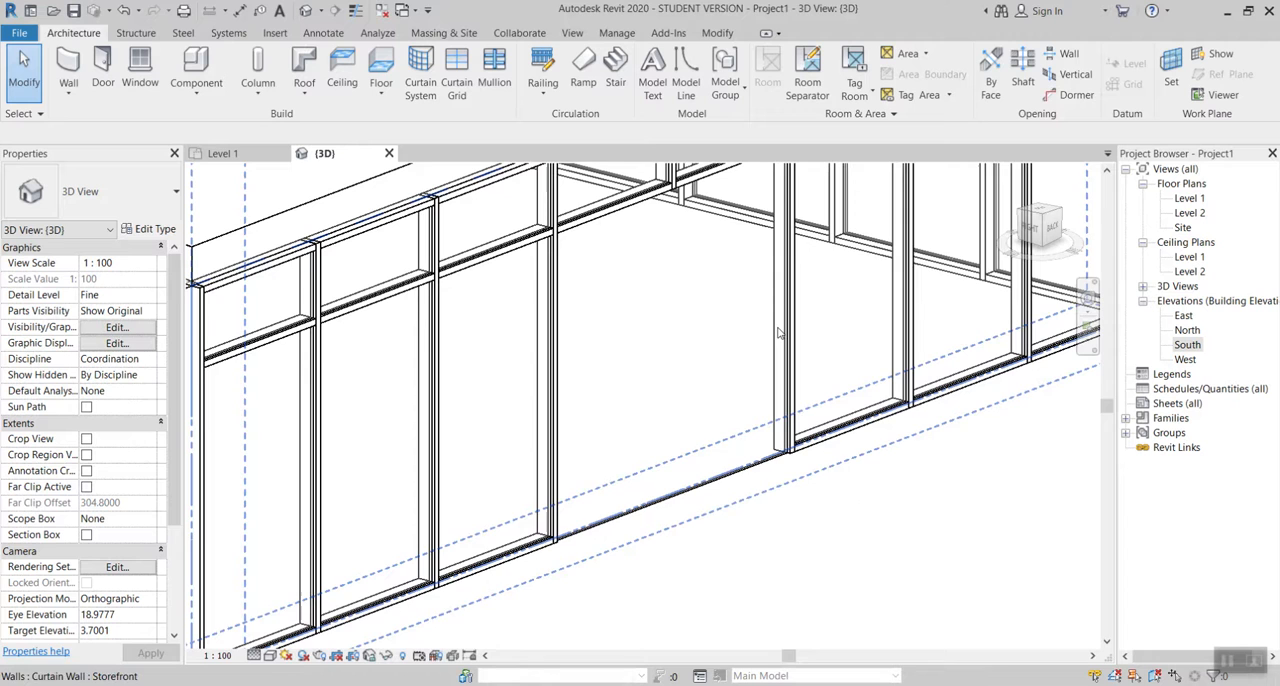
left_click(690, 485)
scroll(690, 485, "down", 1)
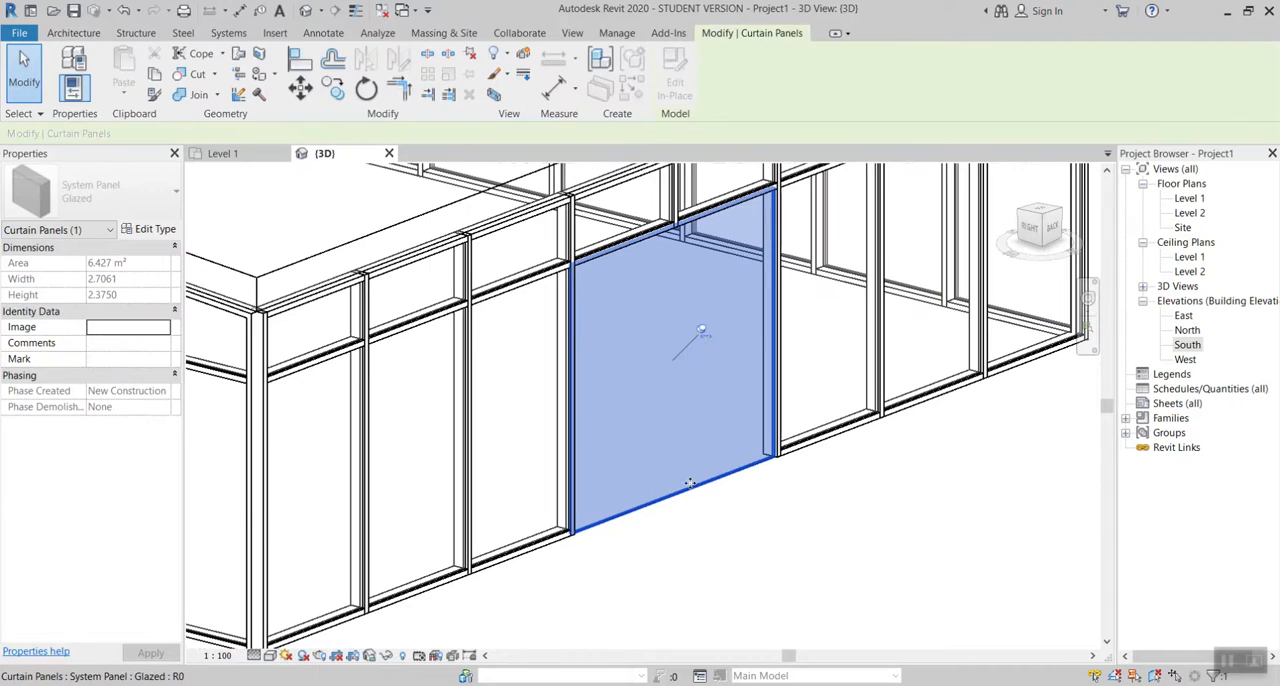
left_click(709, 334)
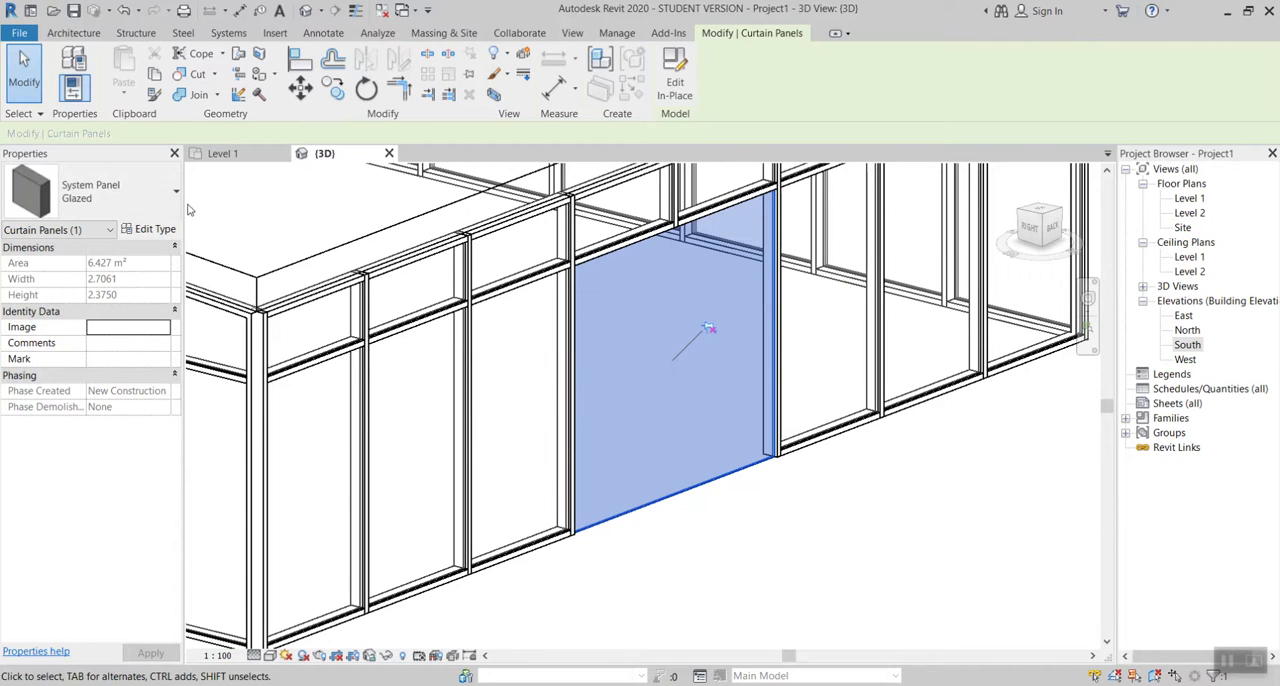
left_click(133, 204)
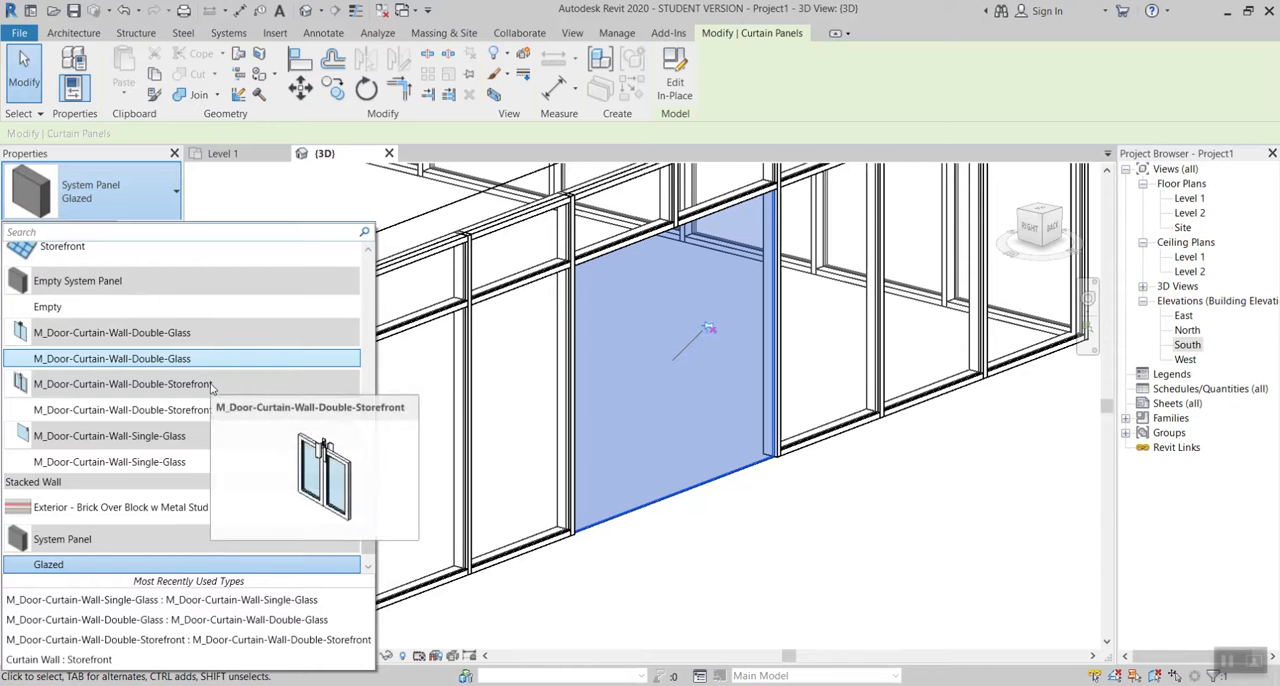
left_click(250, 412)
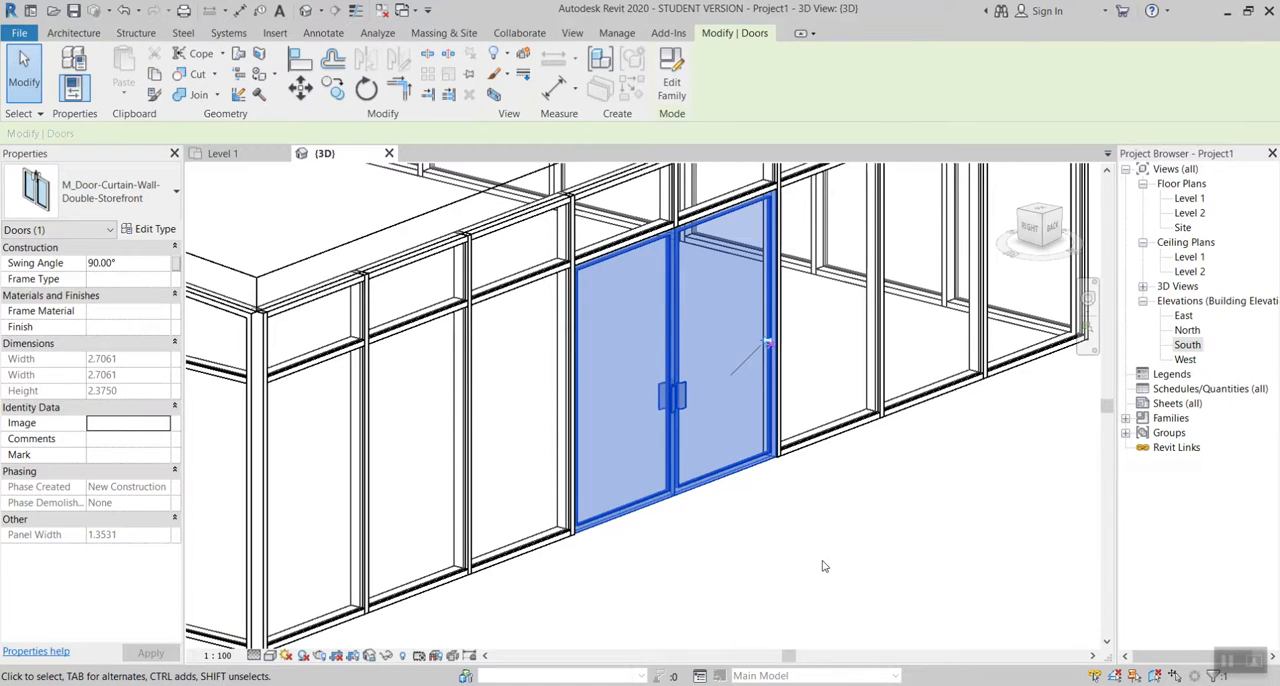
left_click(823, 566)
Step: Unpin and delete the bottom mullion beneath the single glass door on the long storefront wall
middle_click_drag(822, 562, 846, 486, "shift")
scroll(705, 537, "down", 3)
middle_click_drag(529, 534, 577, 398)
scroll(628, 380, "up", 4)
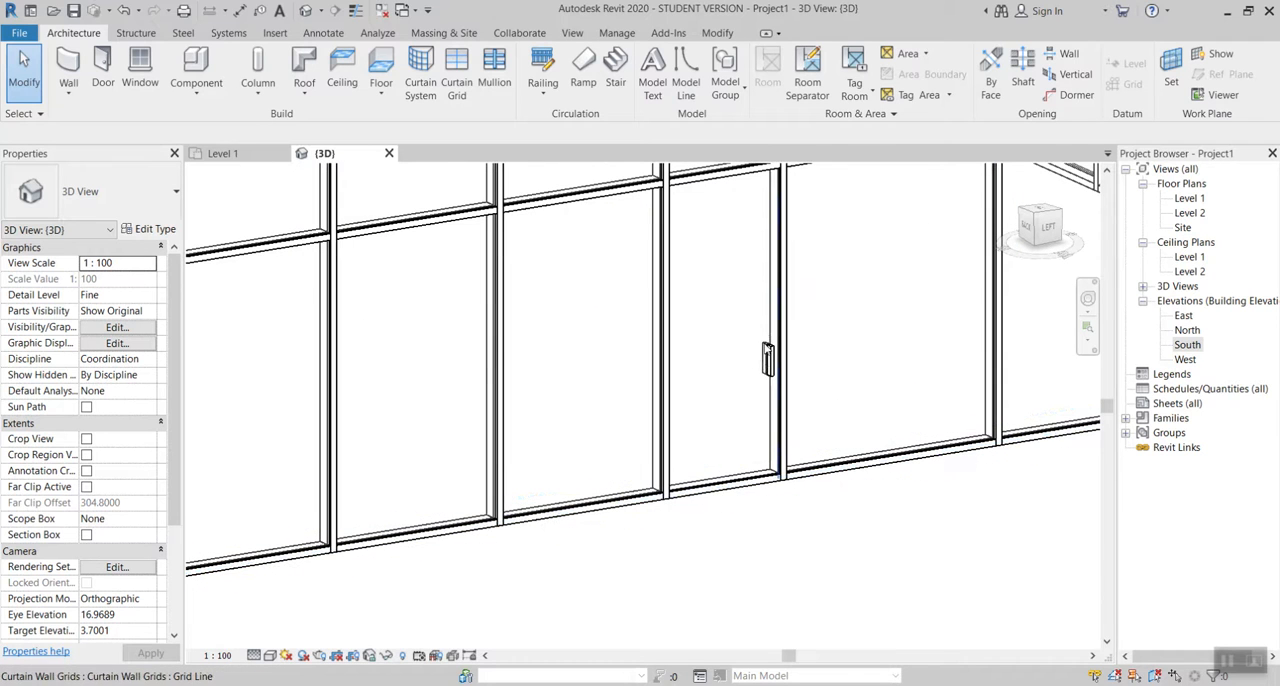
left_click(772, 362)
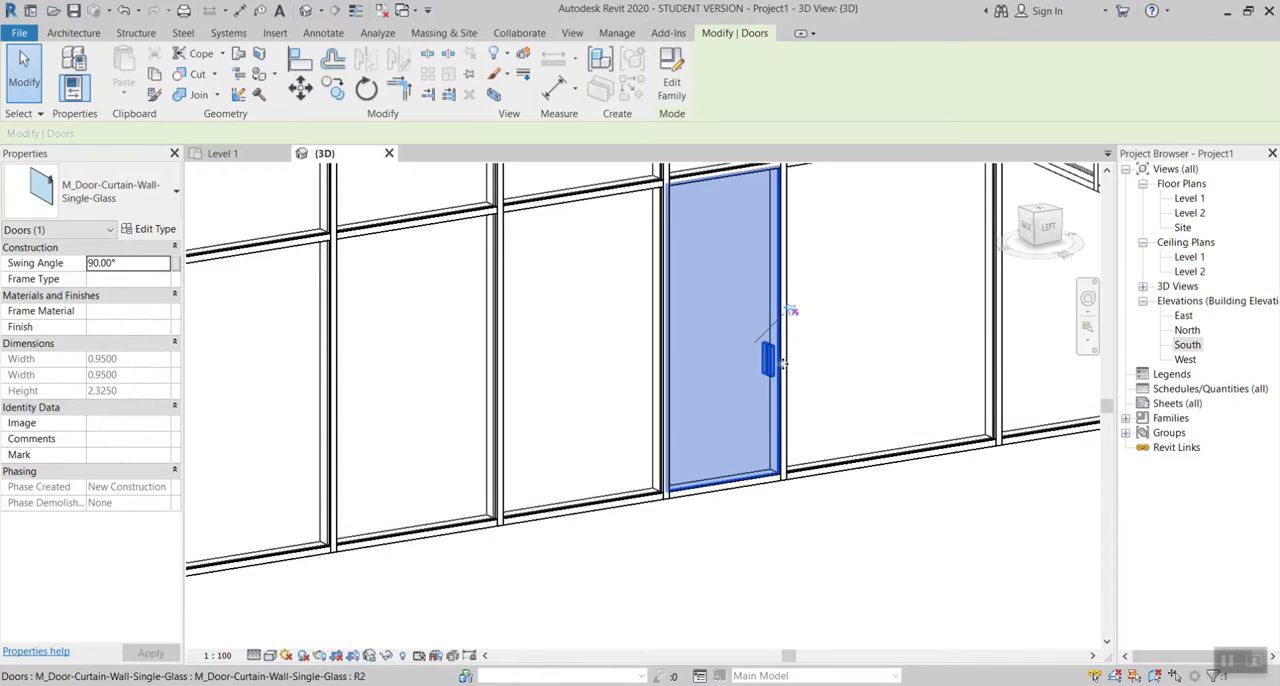
key("Escape")
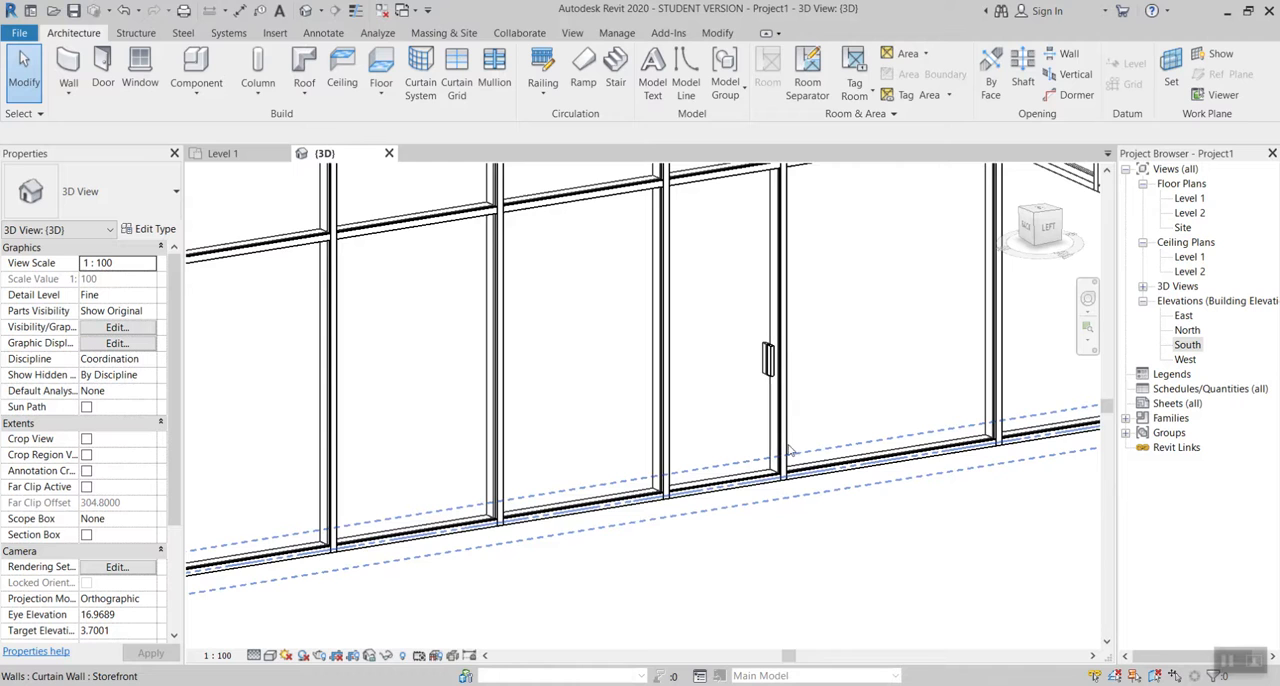
key("Tab")
key("Tab")
key("Tab")
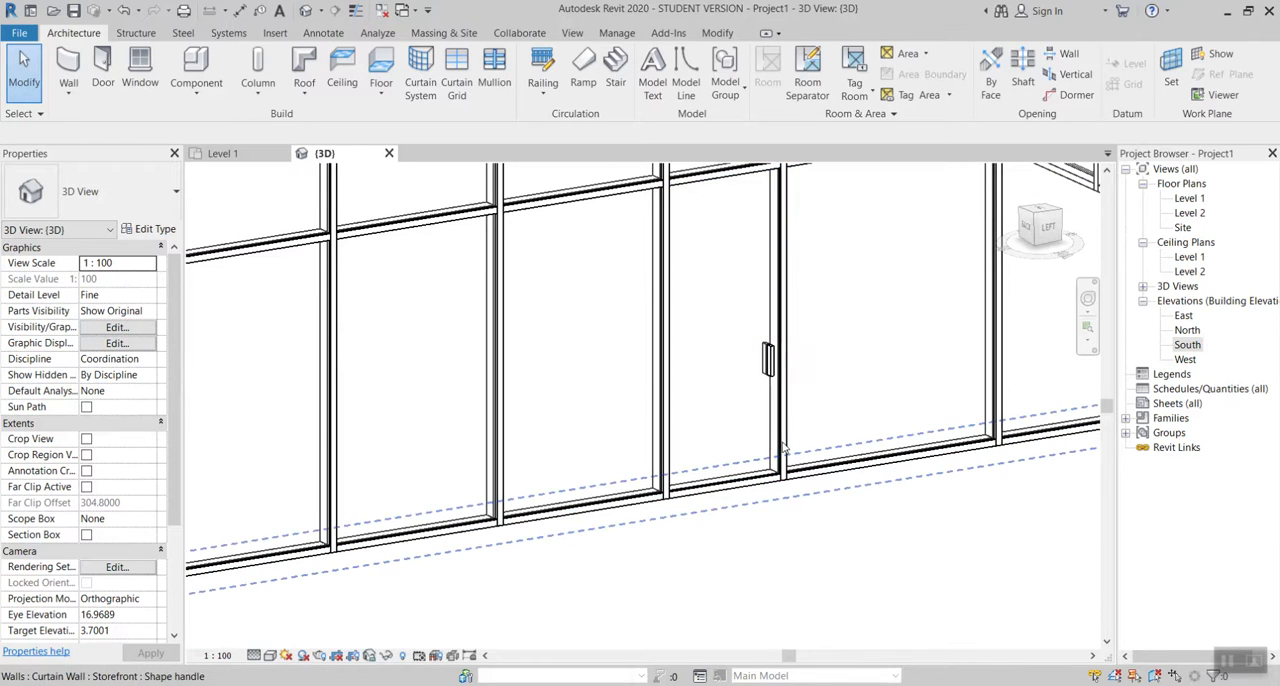
key("Tab")
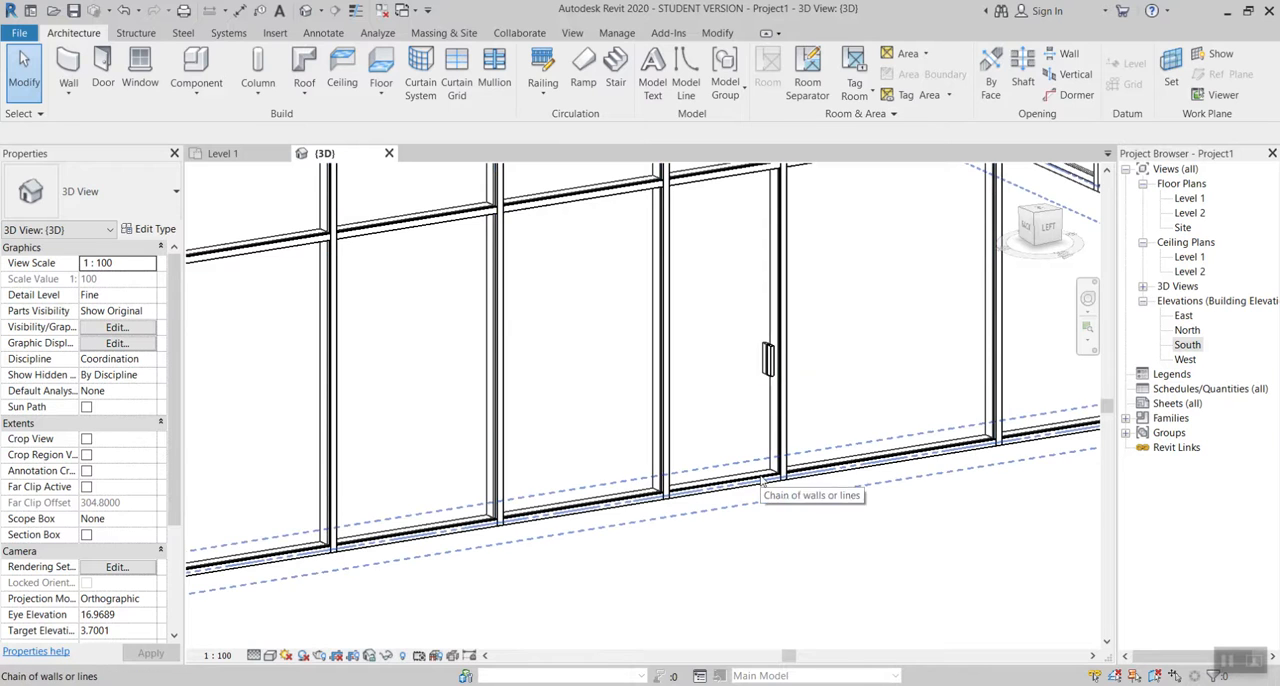
left_click(762, 481)
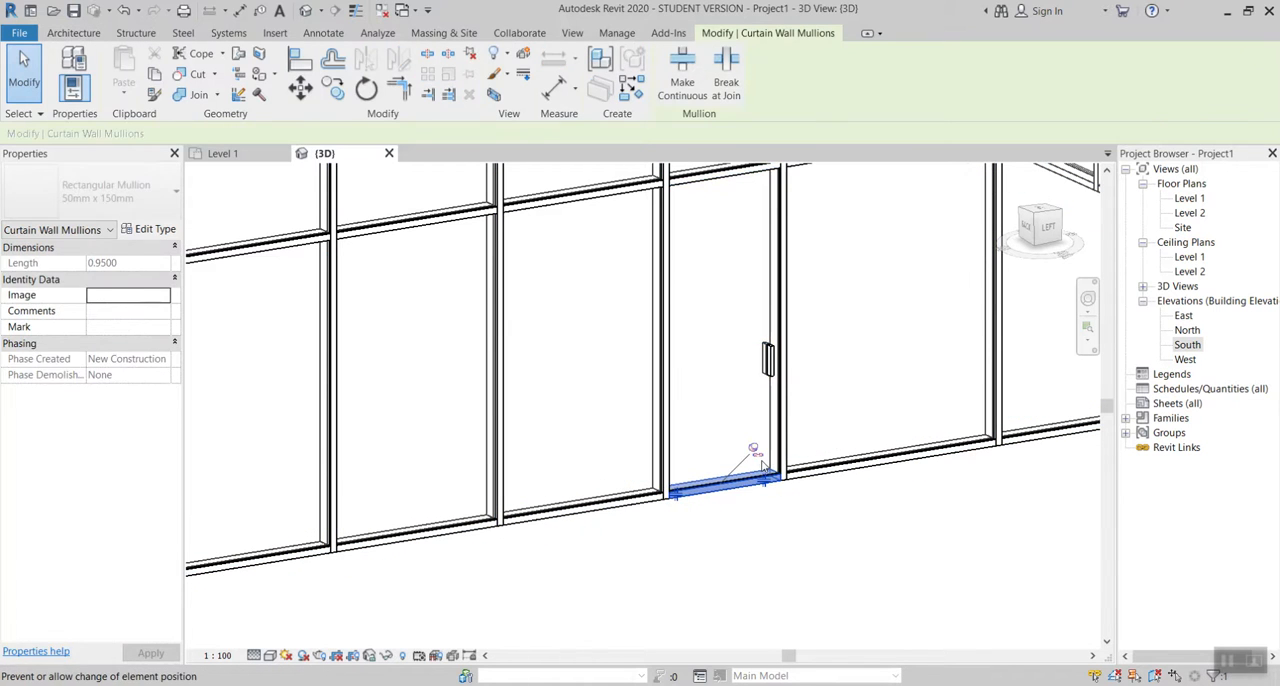
key("Delete")
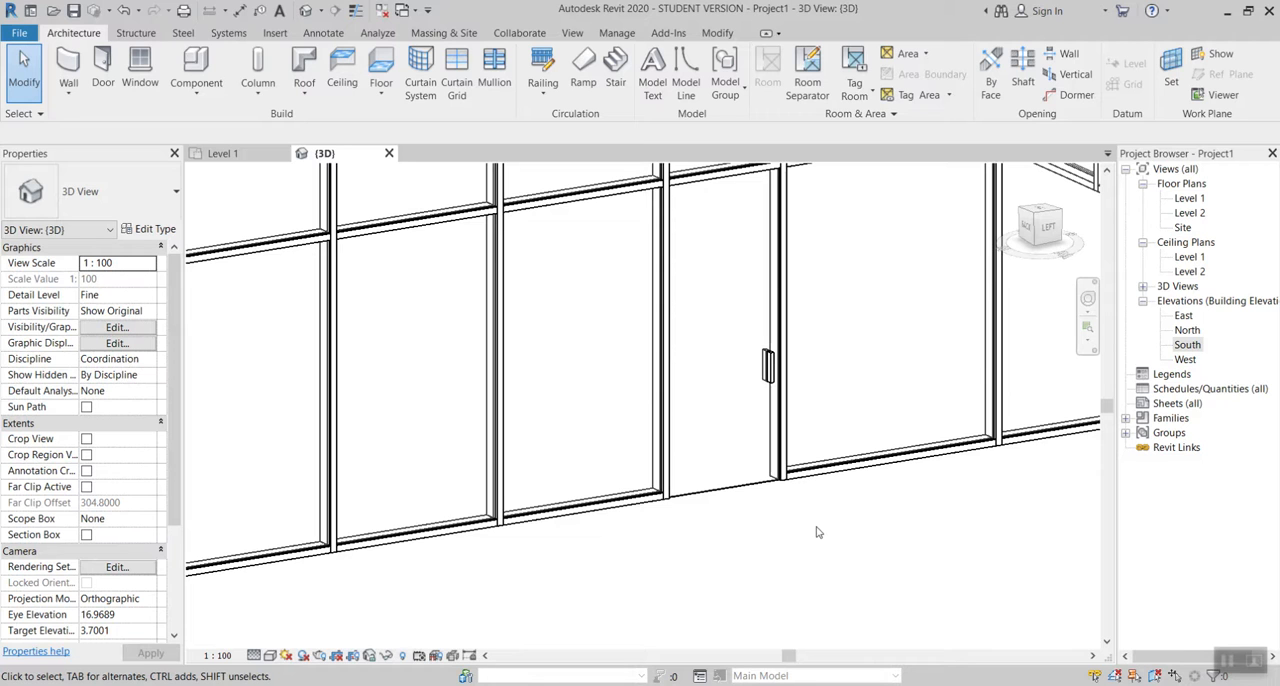
Step: Open the Level 1 floor plan at the double storefront door
scroll(542, 446, "down", 3)
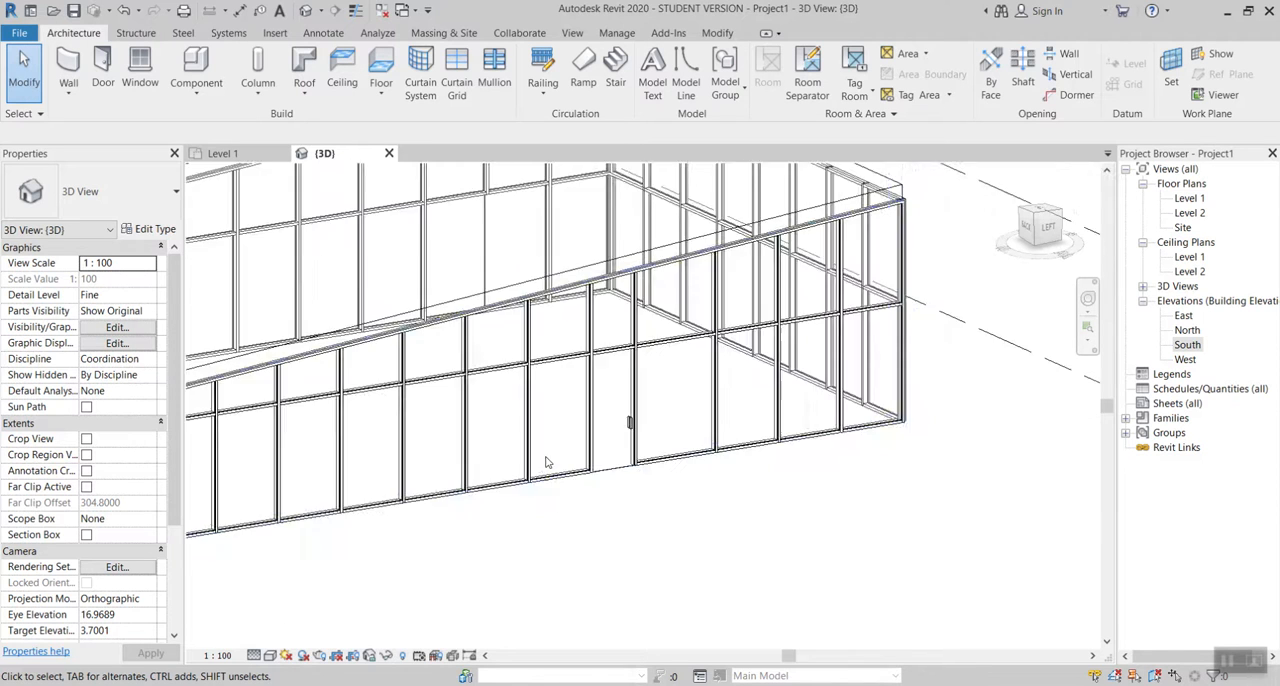
middle_click_drag(432, 446, 664, 457, "shift")
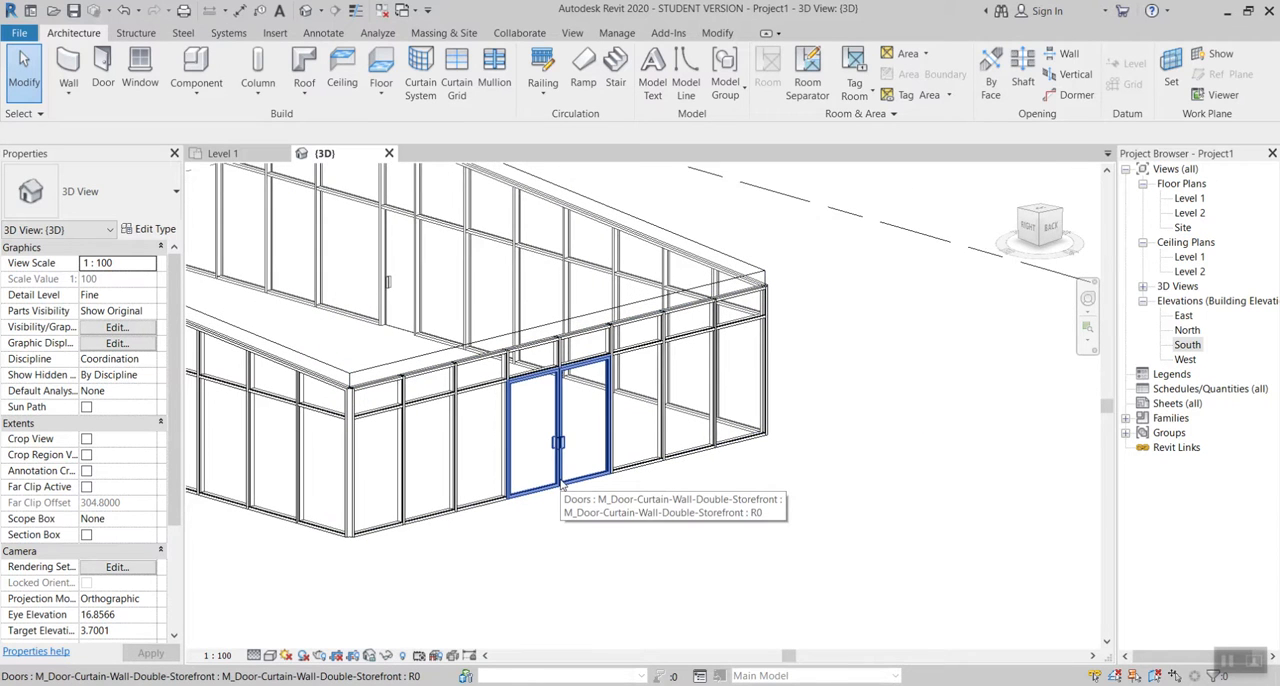
scroll(562, 484, "up", 4)
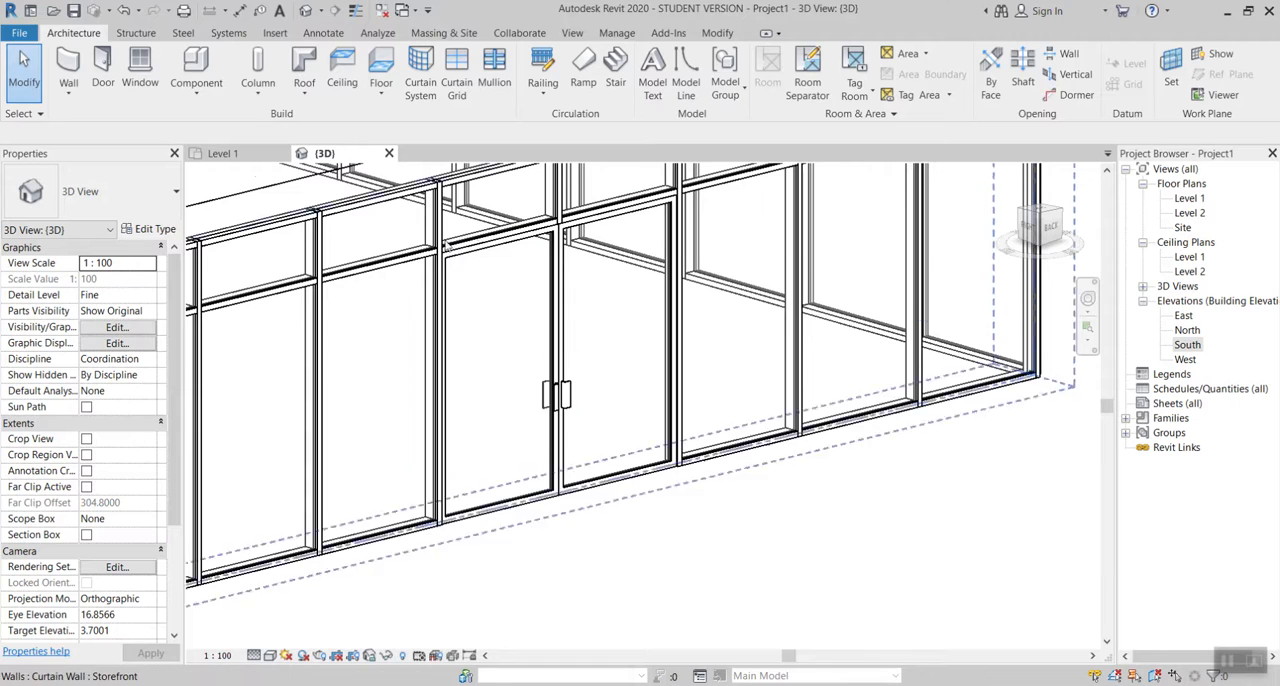
left_click(259, 157)
scroll(737, 265, "up", 4)
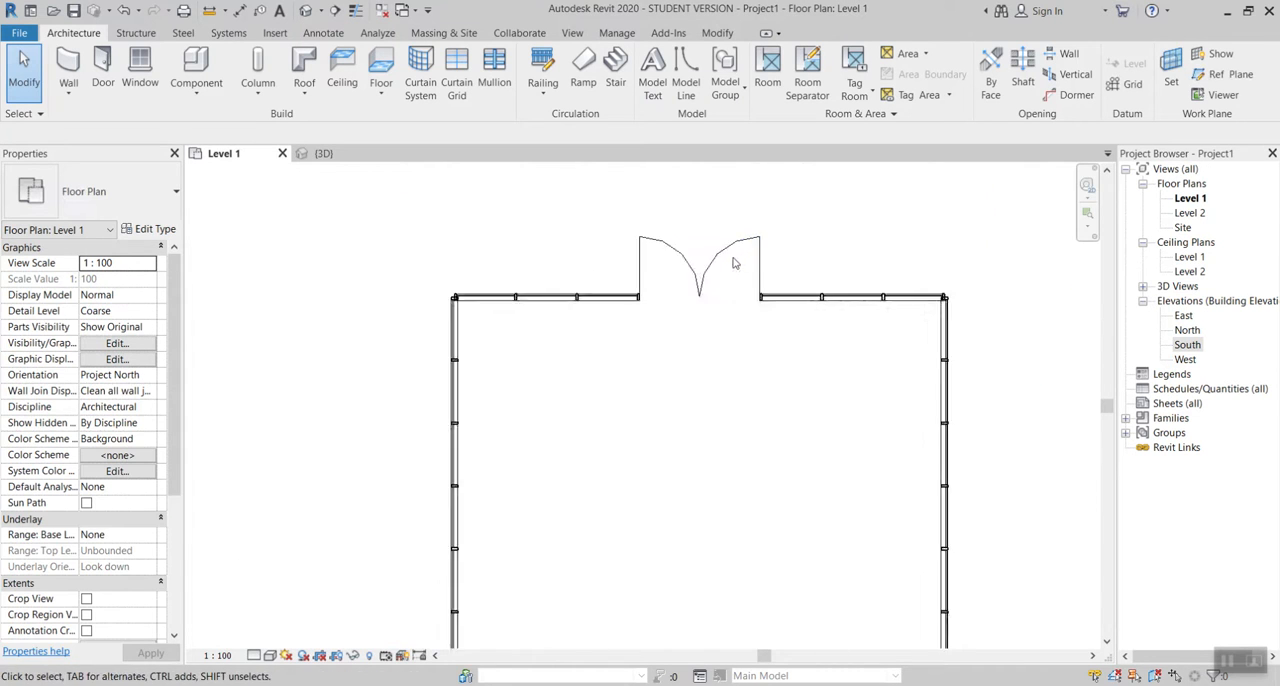
scroll(596, 311, "up", 2)
scroll(598, 310, "down", 2)
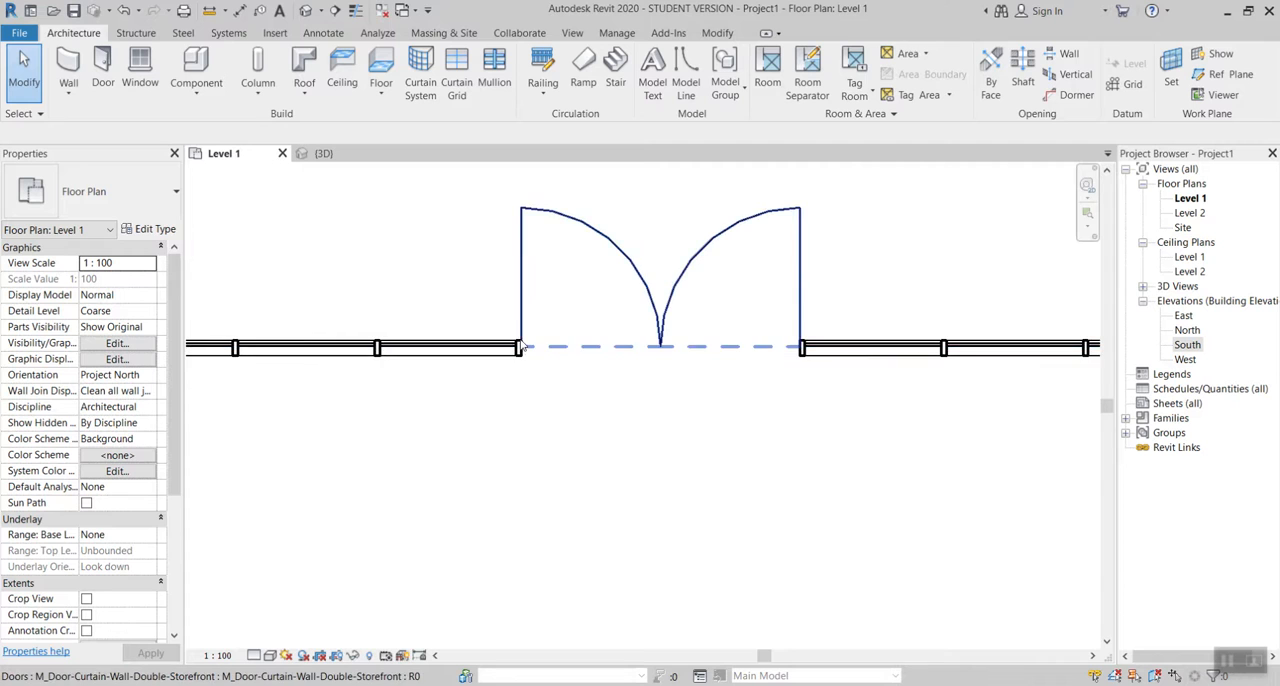
scroll(518, 350, "up", 3)
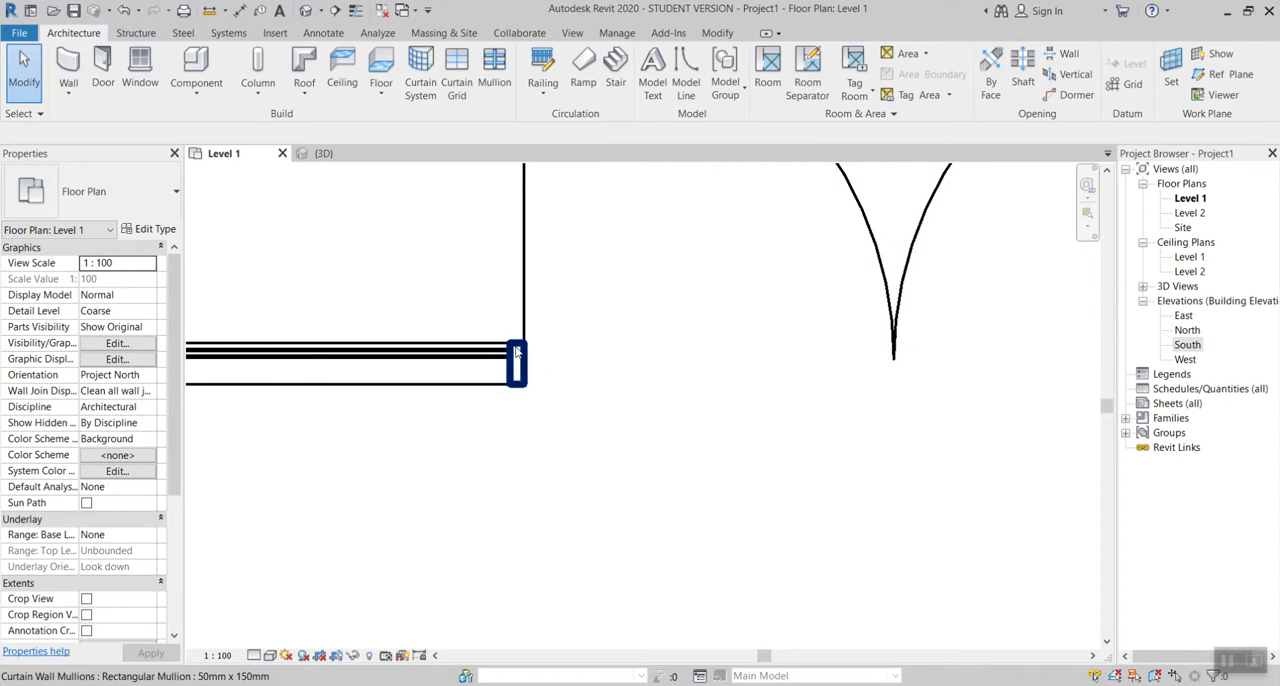
left_click(516, 350)
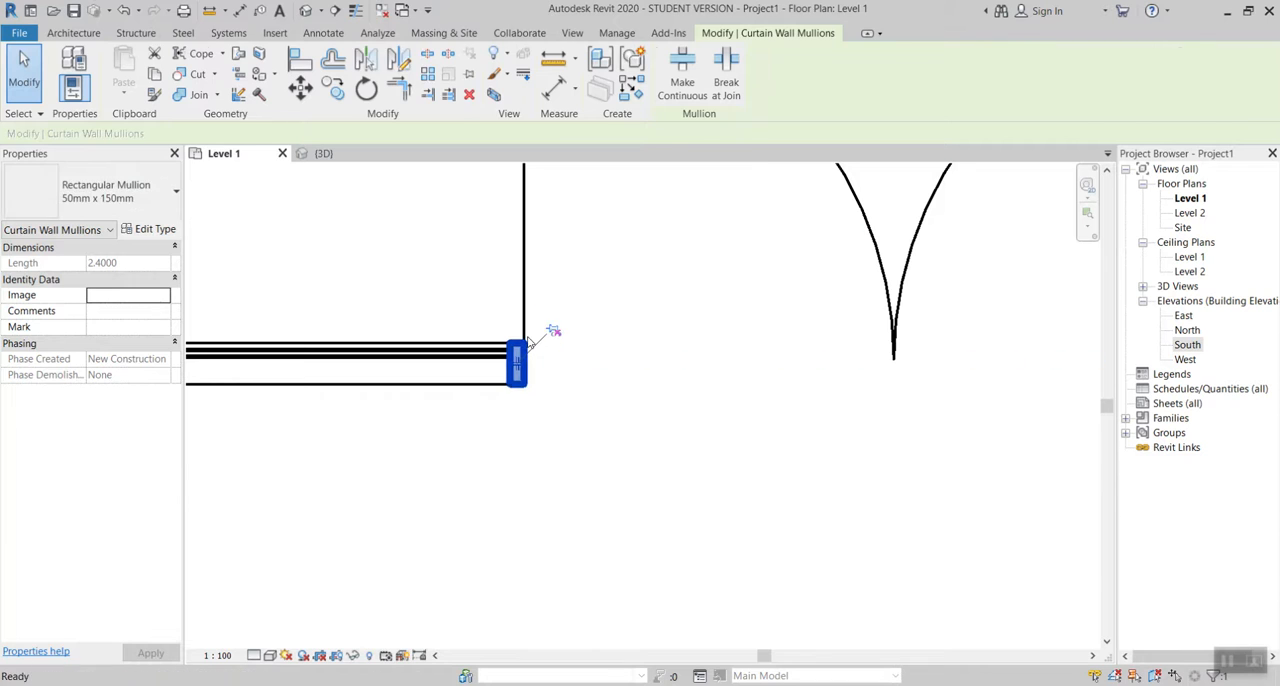
key("Escape")
scroll(518, 352, "down", 3)
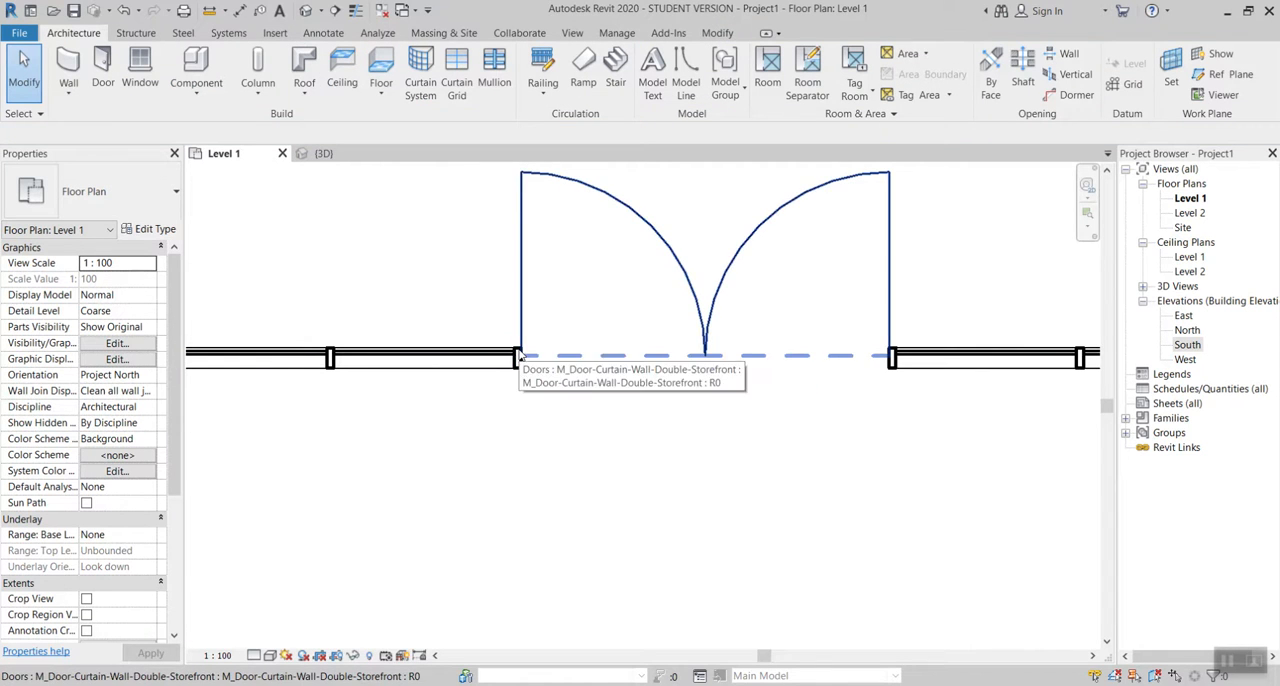
Step: Unpin the curtain grid line at the right jamb of the double door and set its distance from the centre grid line to 1
left_click(893, 362)
key("Escape")
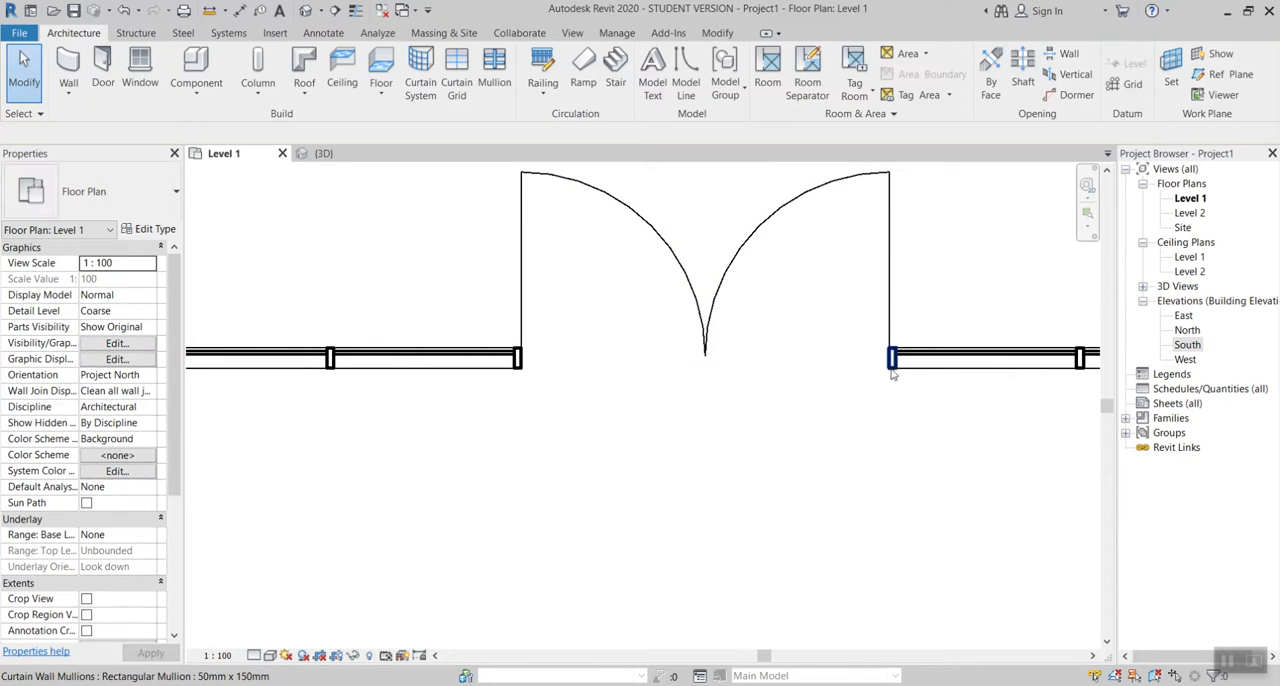
key("Tab")
left_click(897, 372)
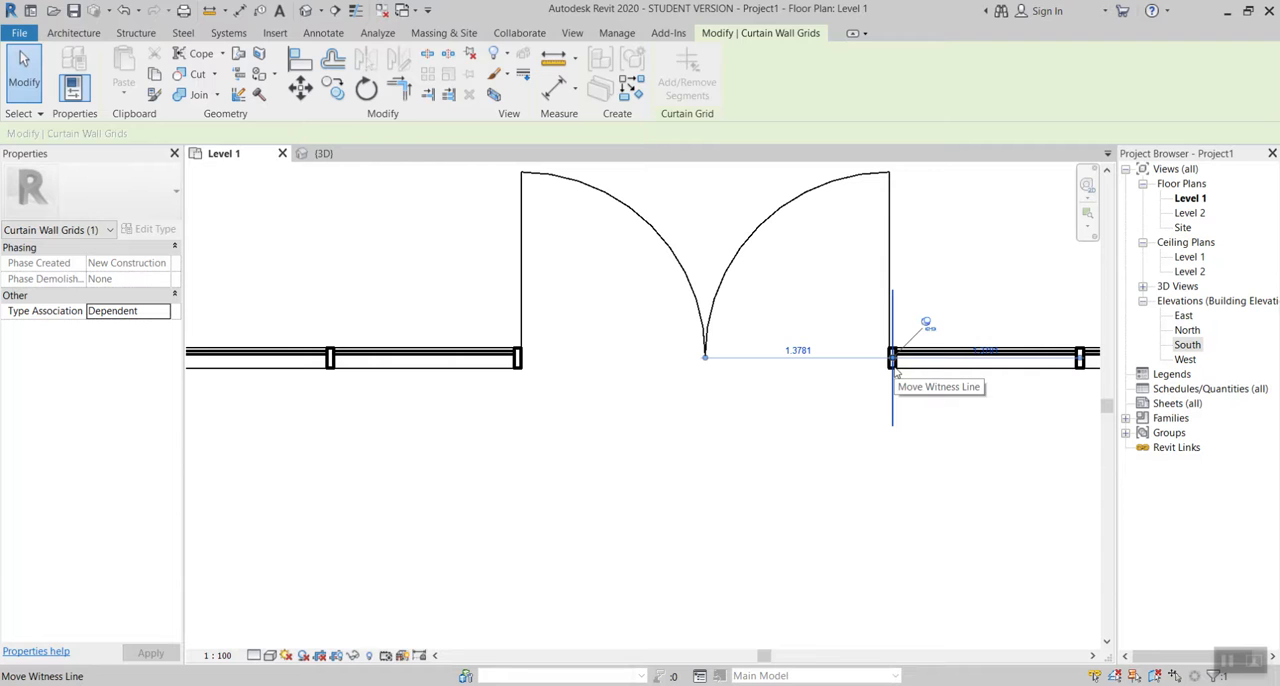
left_click(927, 324)
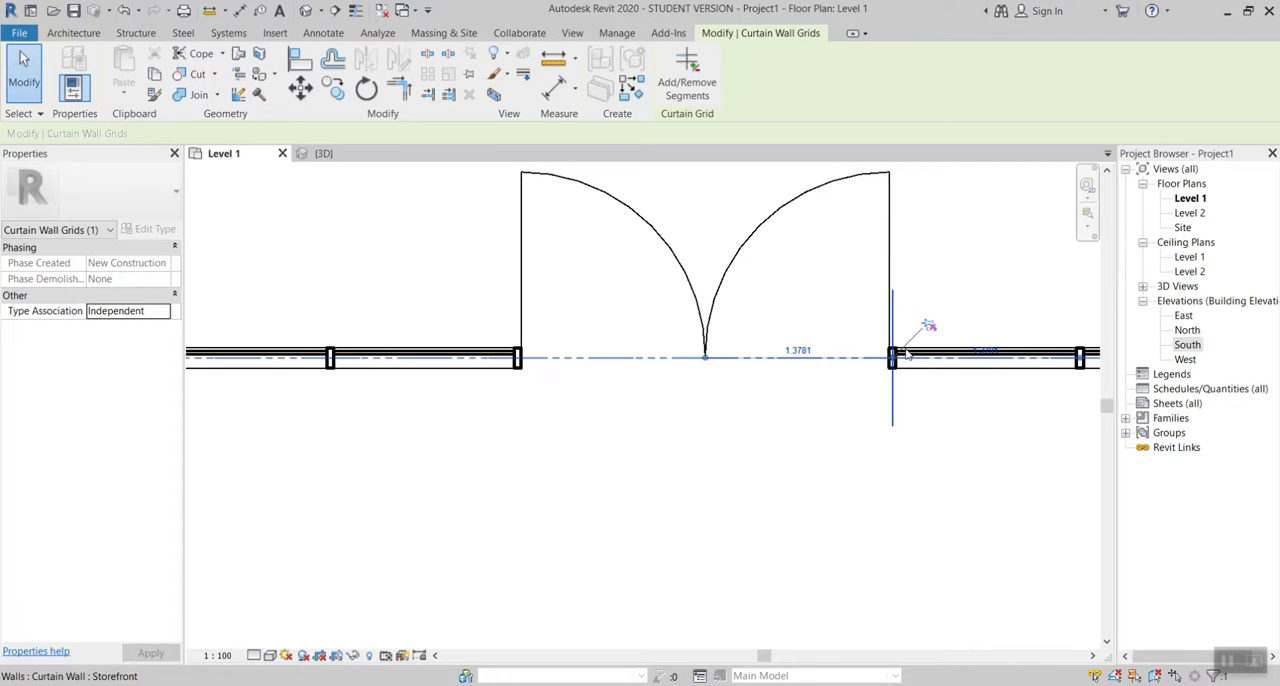
left_click(800, 351)
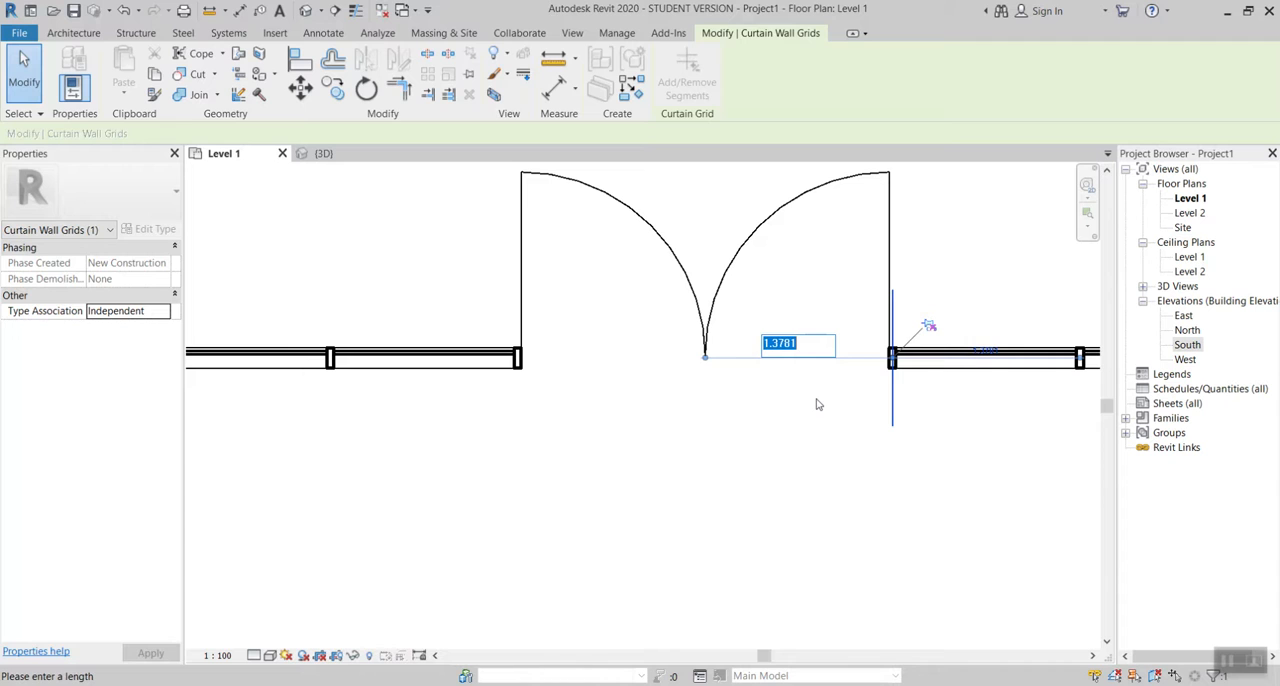
type("1")
key("Return")
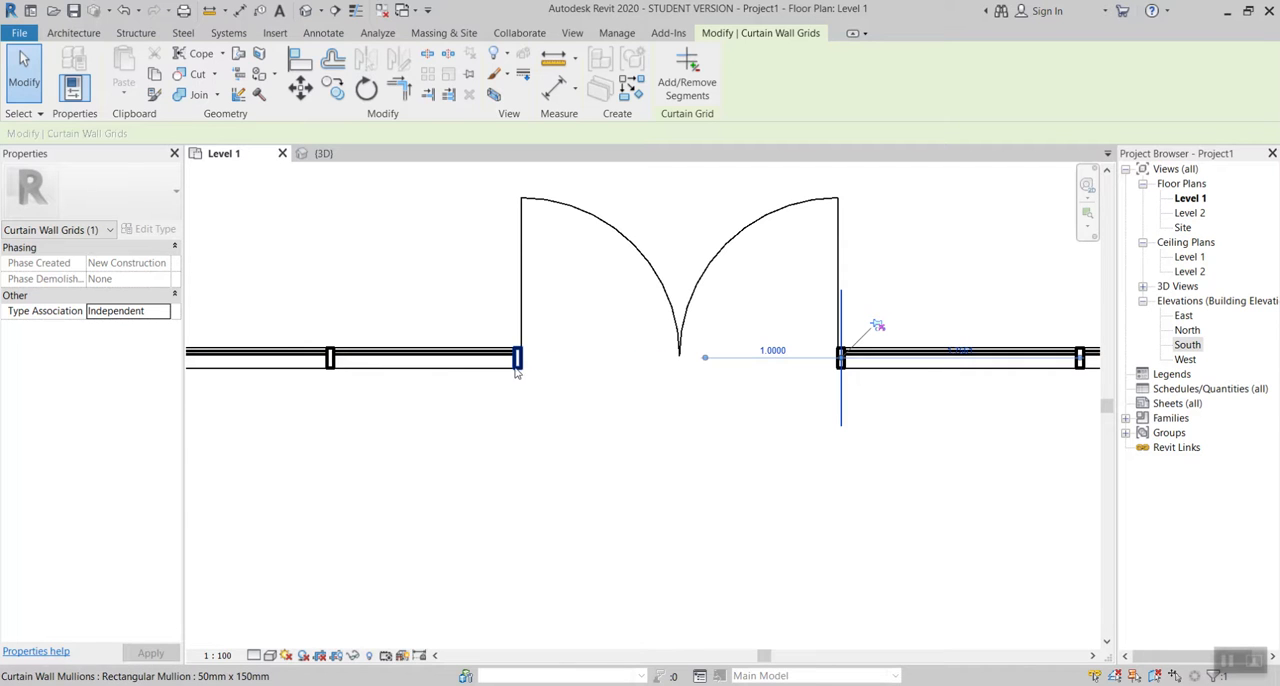
key("Escape")
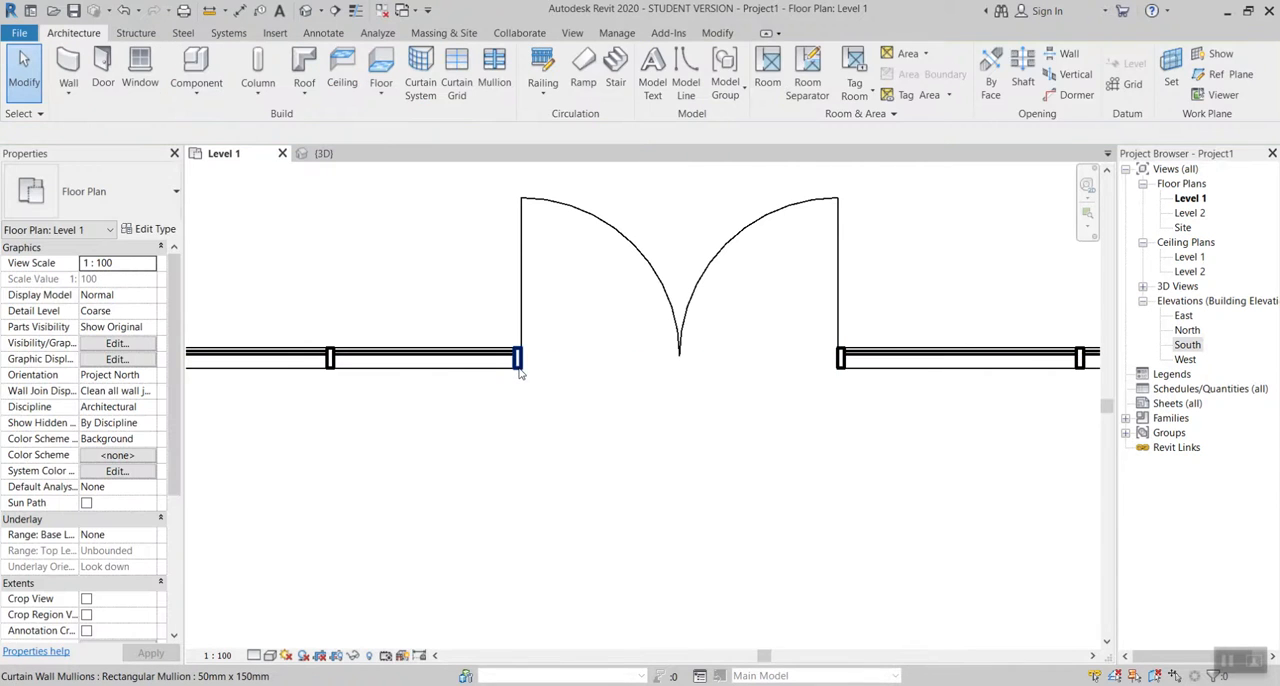
Step: Unpin the curtain grid line at the door's left jamb and set its distance from the centre grid line to 1
left_click(520, 372)
key("Escape")
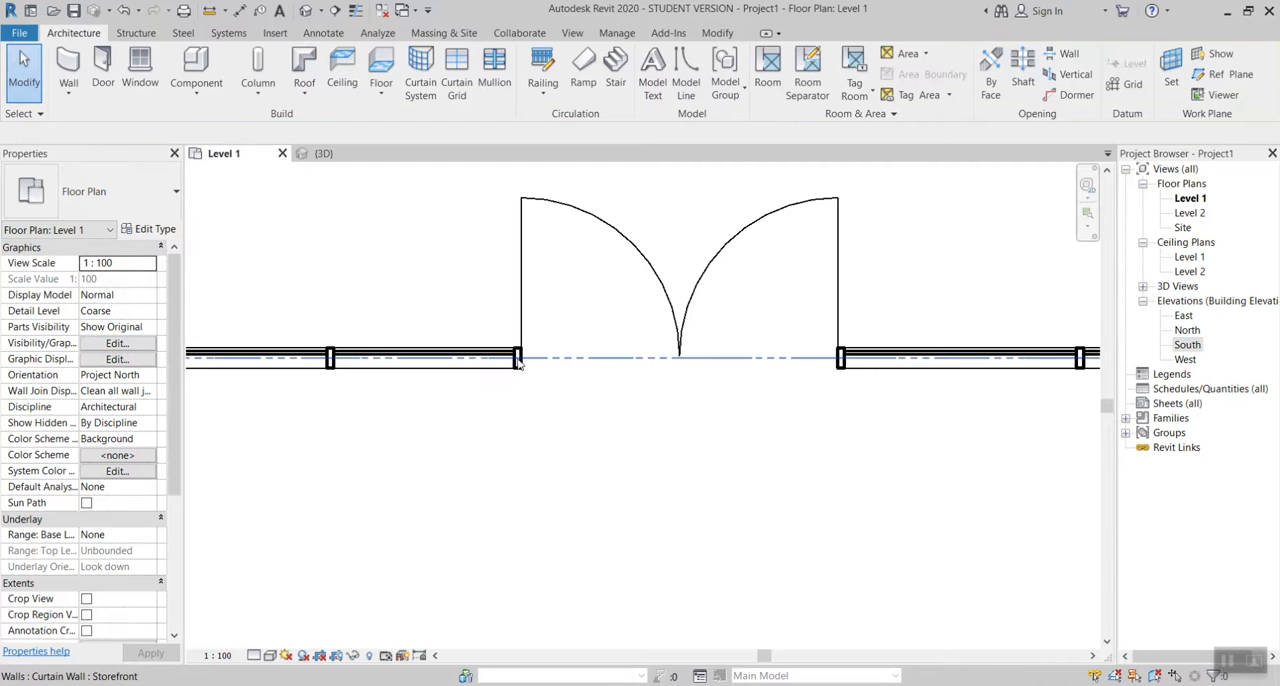
scroll(517, 357, "up", 3)
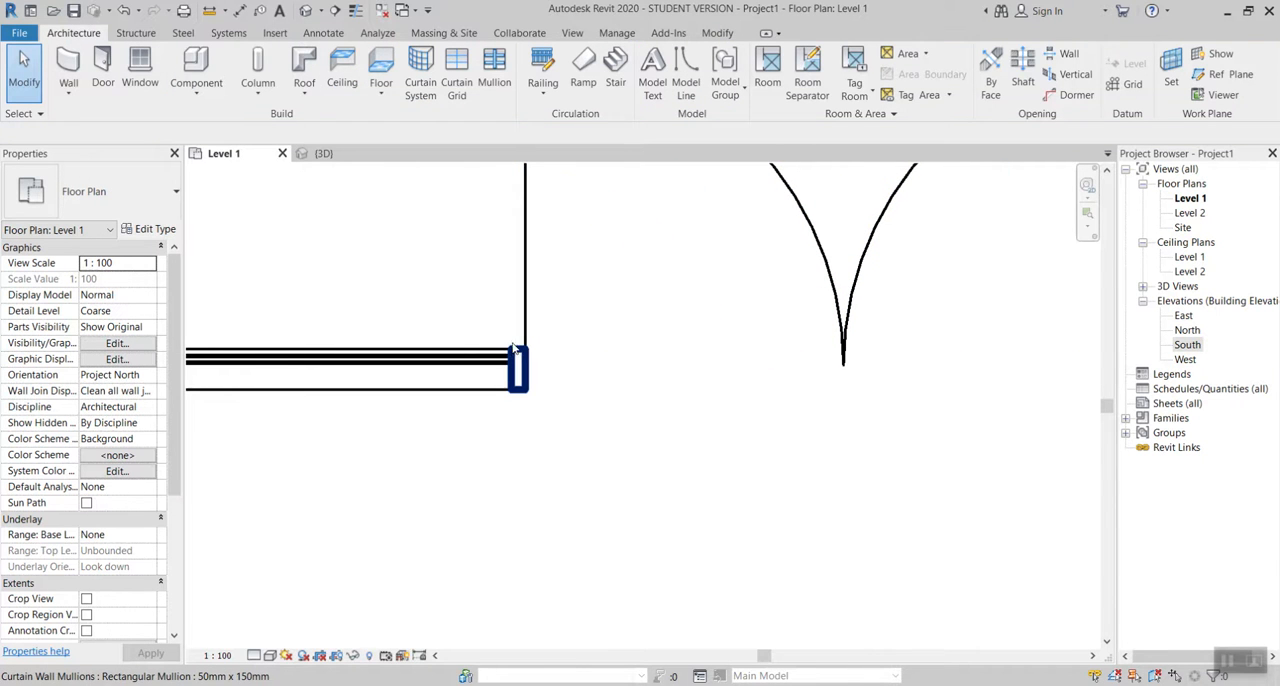
left_click(515, 345)
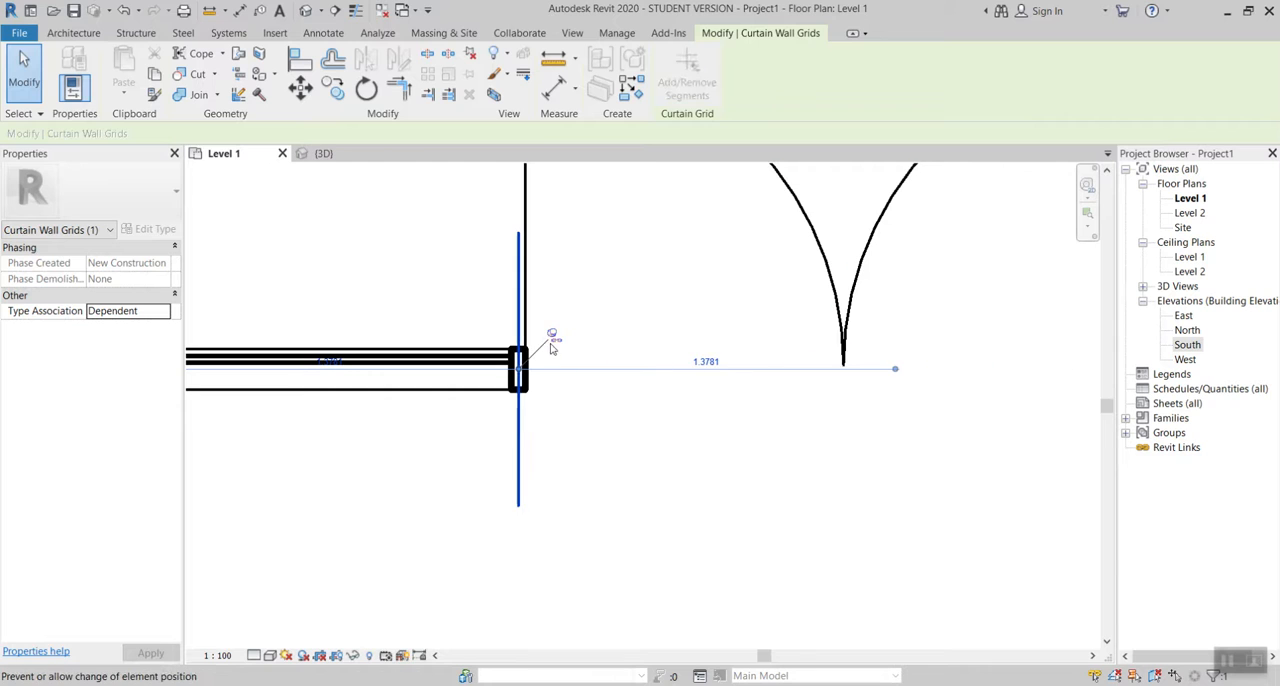
left_click(708, 362)
type("1")
key("Return")
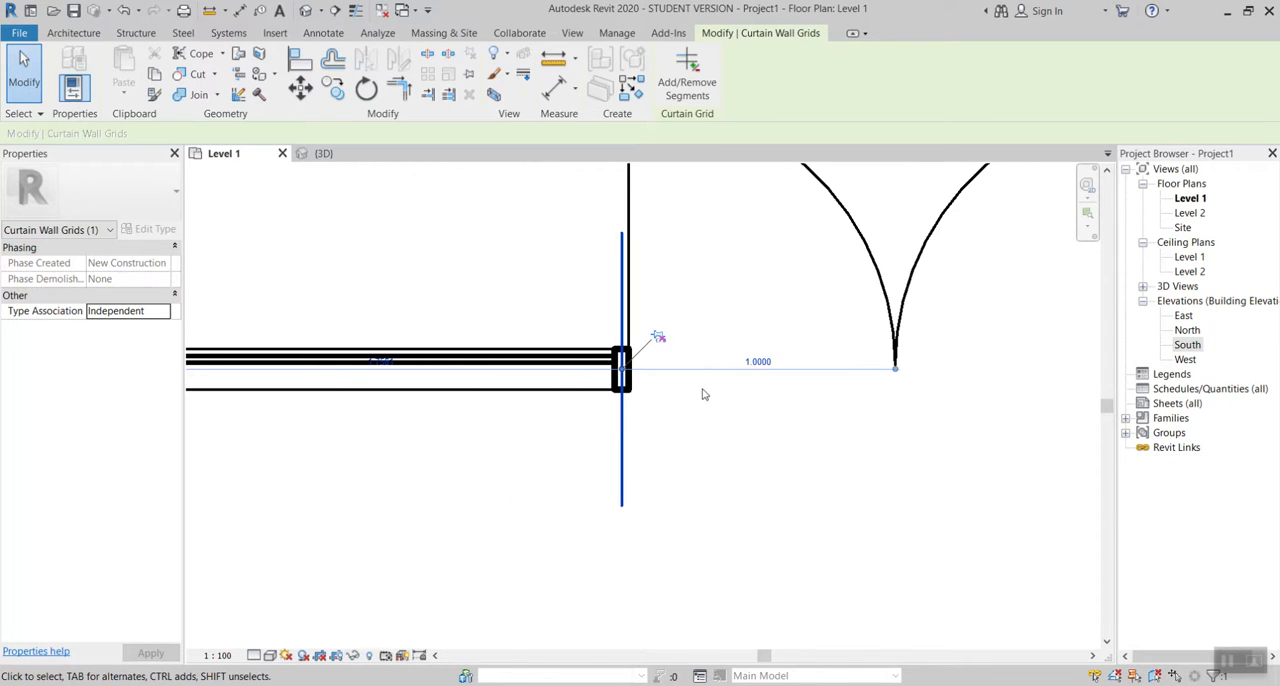
Step: Deselect the grid line and return to the 3D view to examine the resized double door in its storefront wall
scroll(706, 394, "down", 3)
left_click(603, 260)
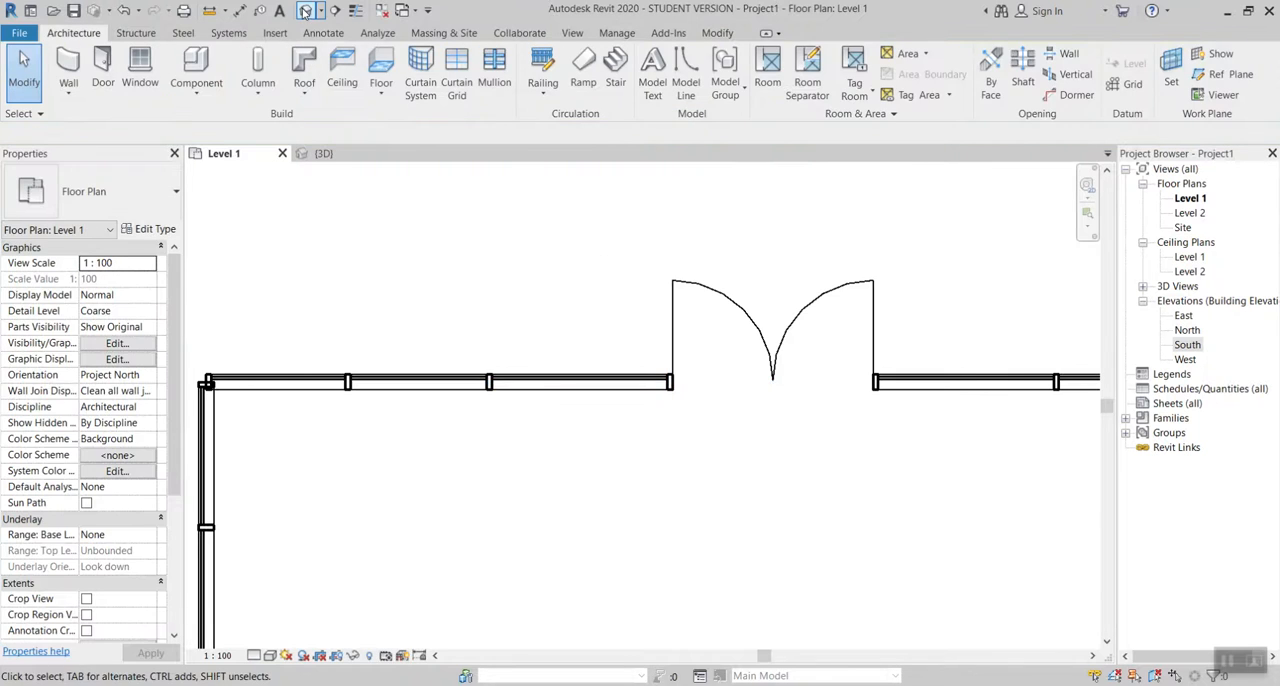
left_click(305, 10)
middle_click_drag(597, 371, 906, 424, "shift")
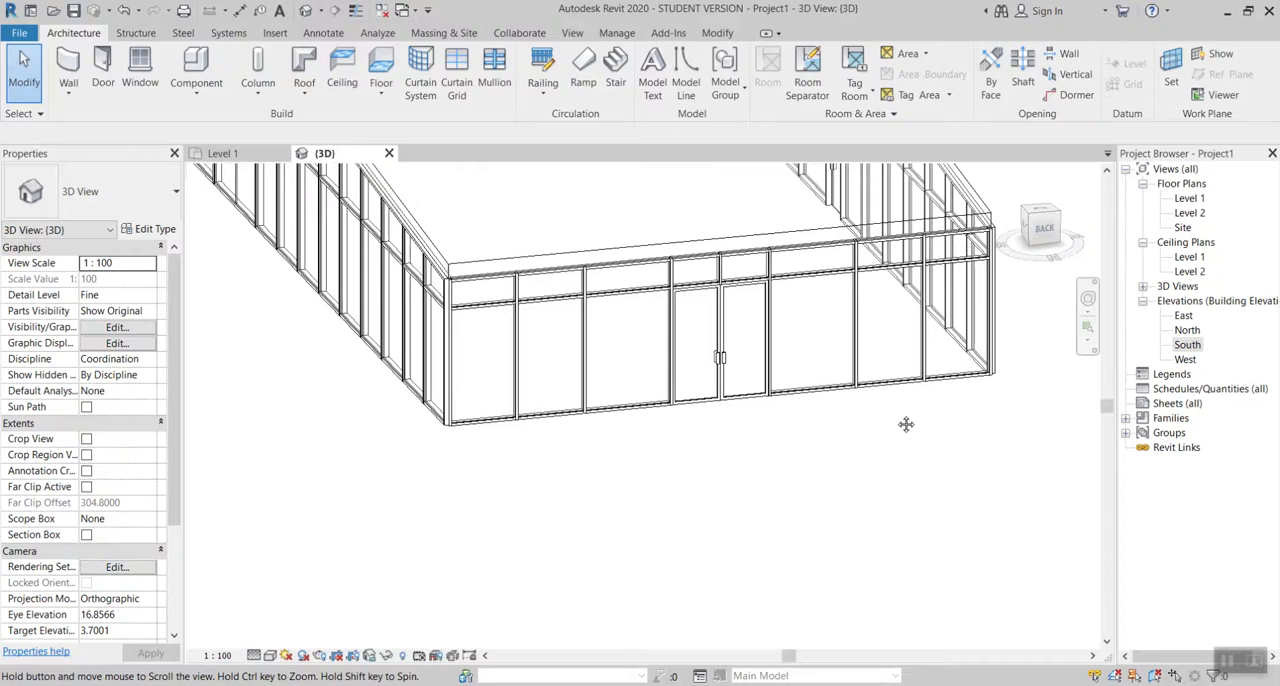